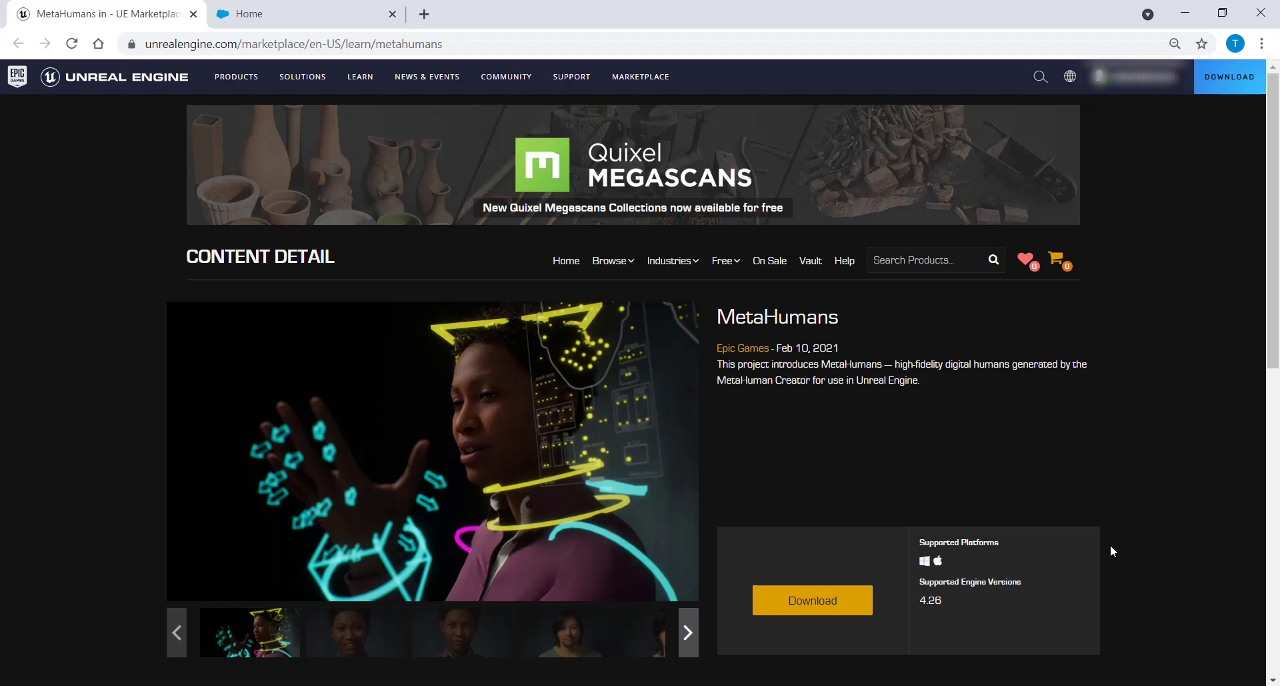
Step: Start the MetaHumans sample download, then get MVN_Puppet_IMPORT from Xsens's 'FBX import into Unreal Engine' article
left_click(838, 578)
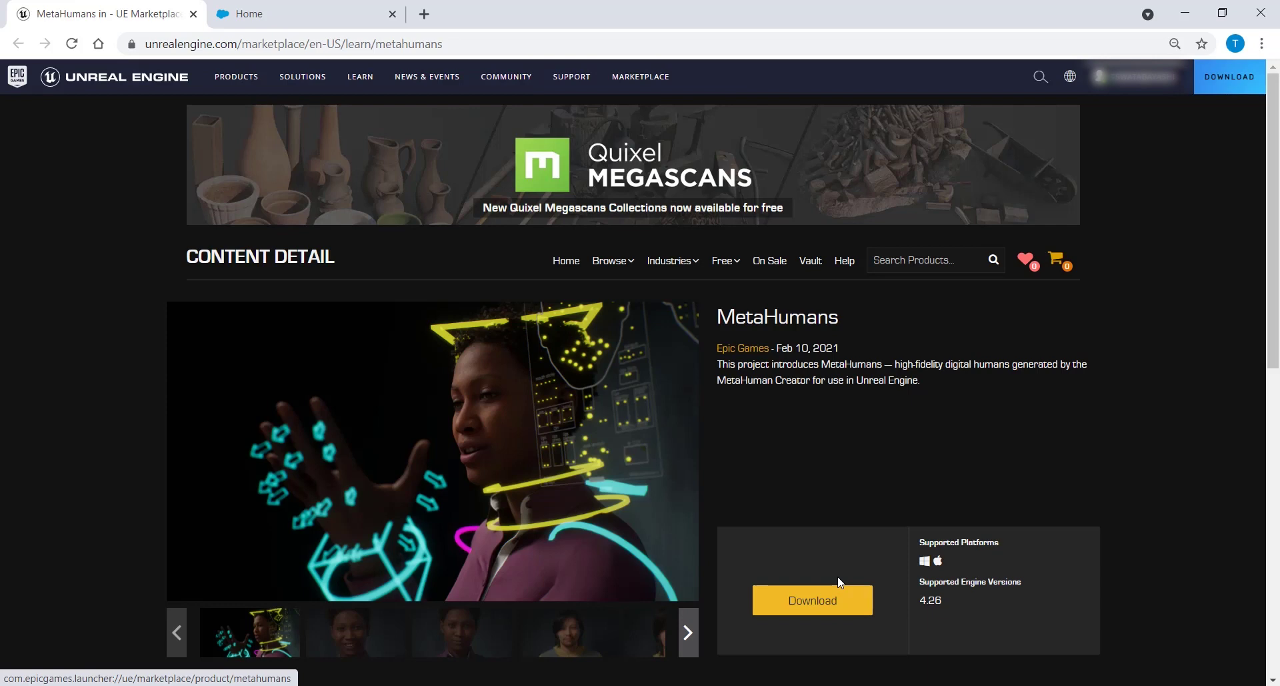
key("ctrl+Tab")
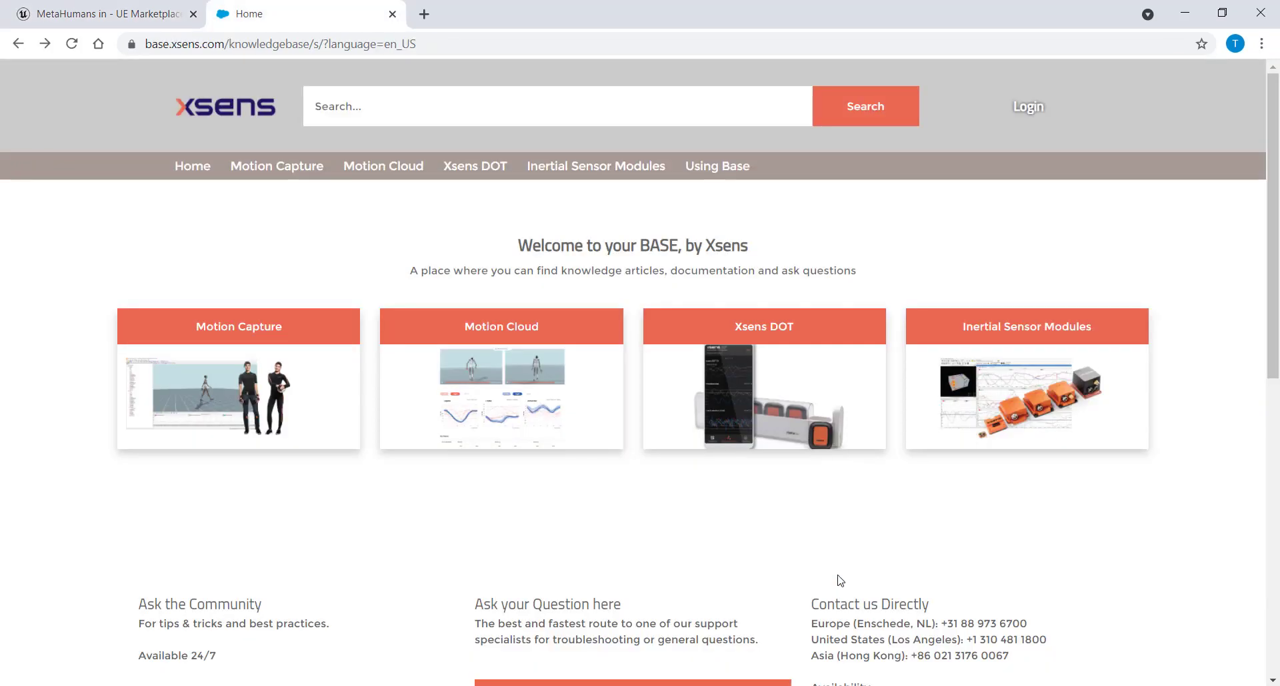
left_click(680, 124)
type("f")
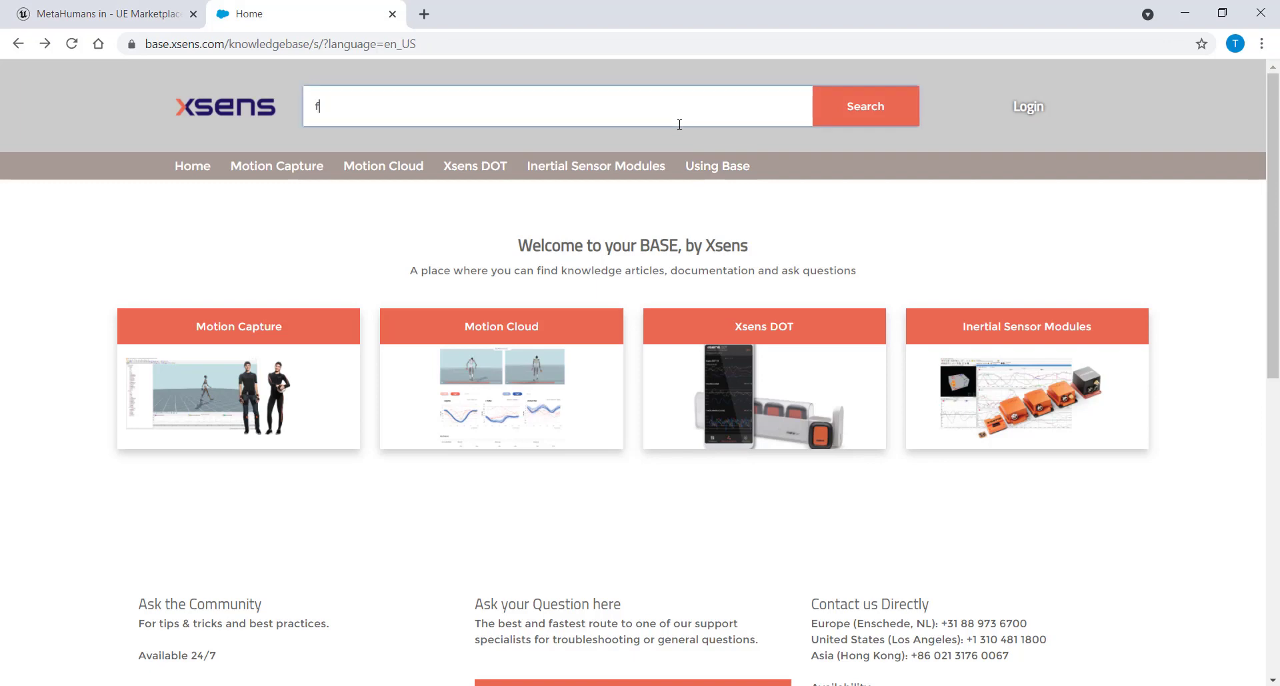
type("bx import int")
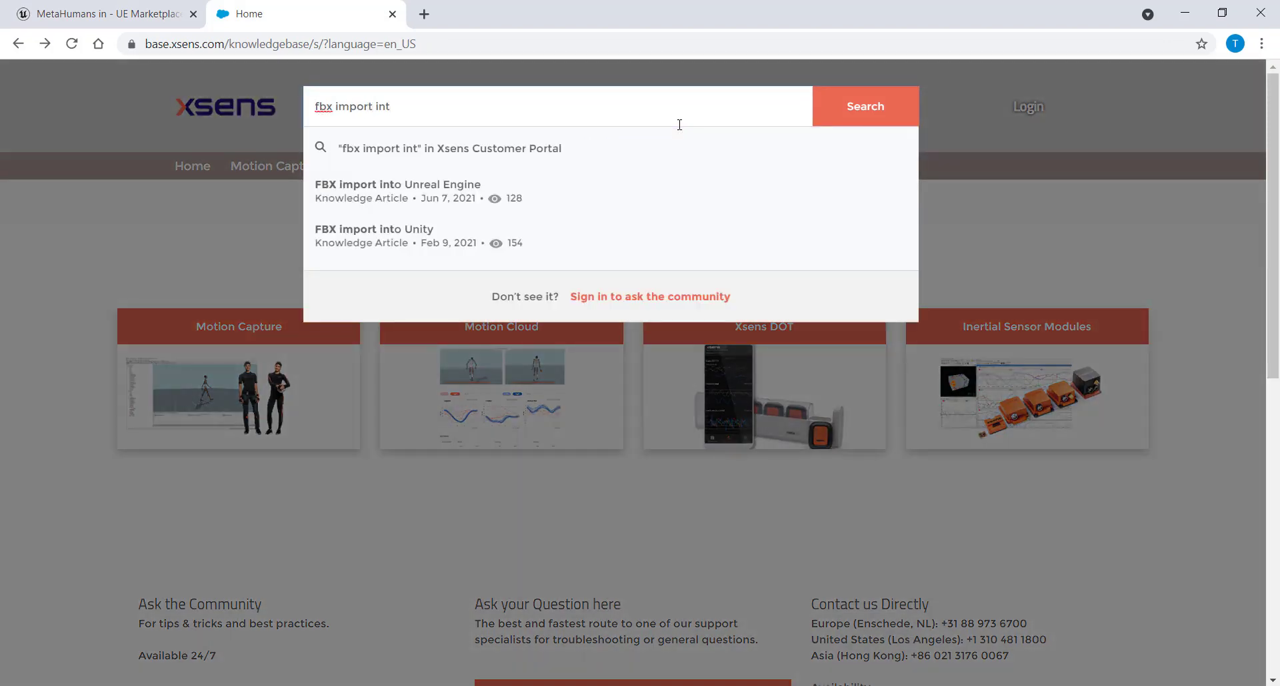
left_click(523, 191)
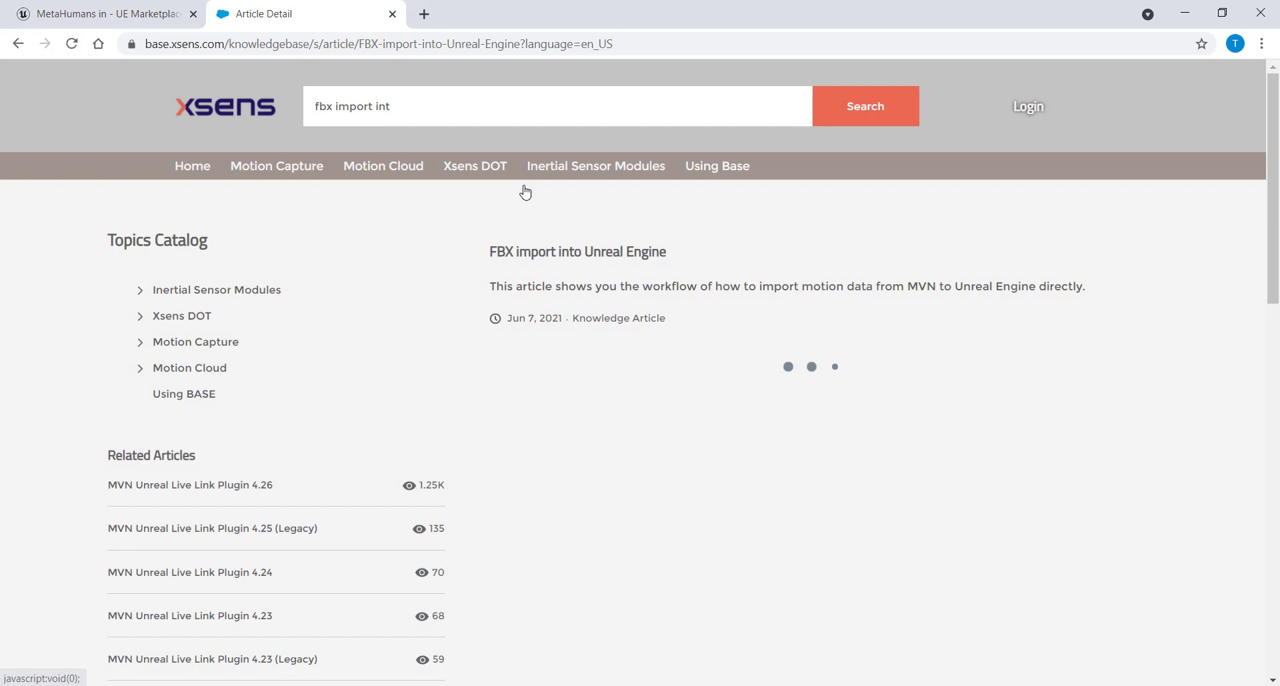
scroll(526, 192, "down", 10)
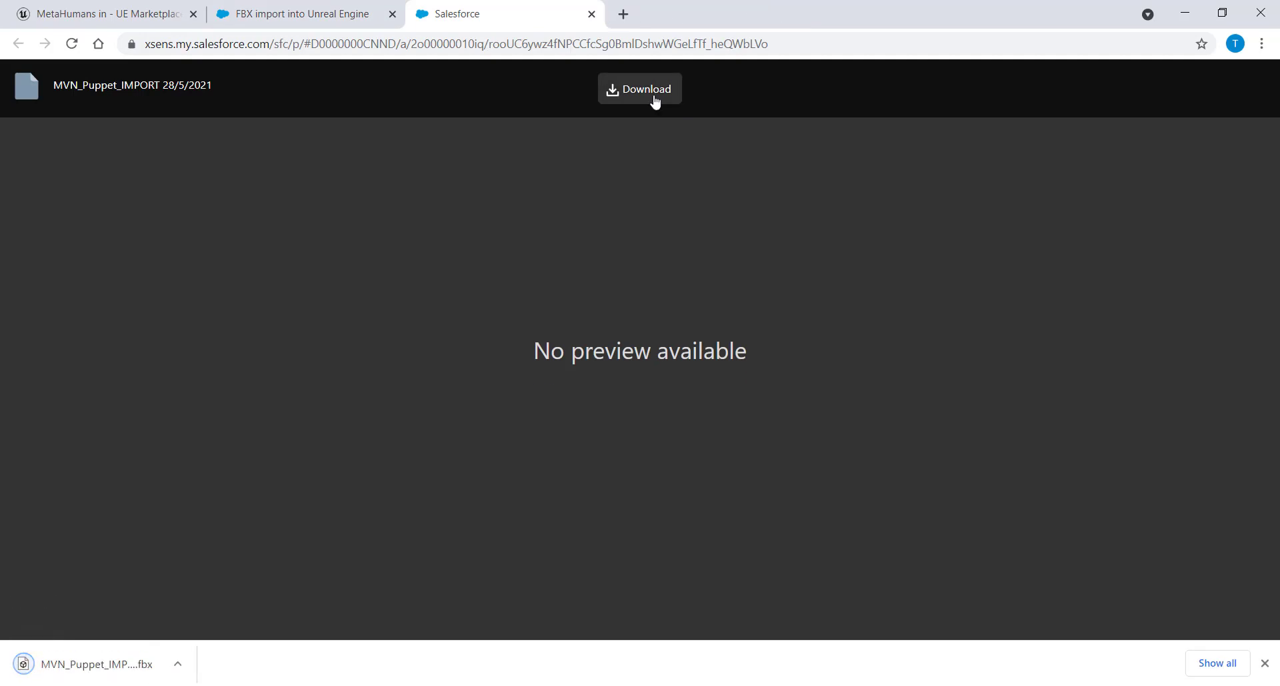
Step: Play dynamic-flip.mvn and export it as dynamic-flip.fbx to Downloads using FBX Exporter's Skeleton preset
key("alt+Tab")
left_click(276, 49)
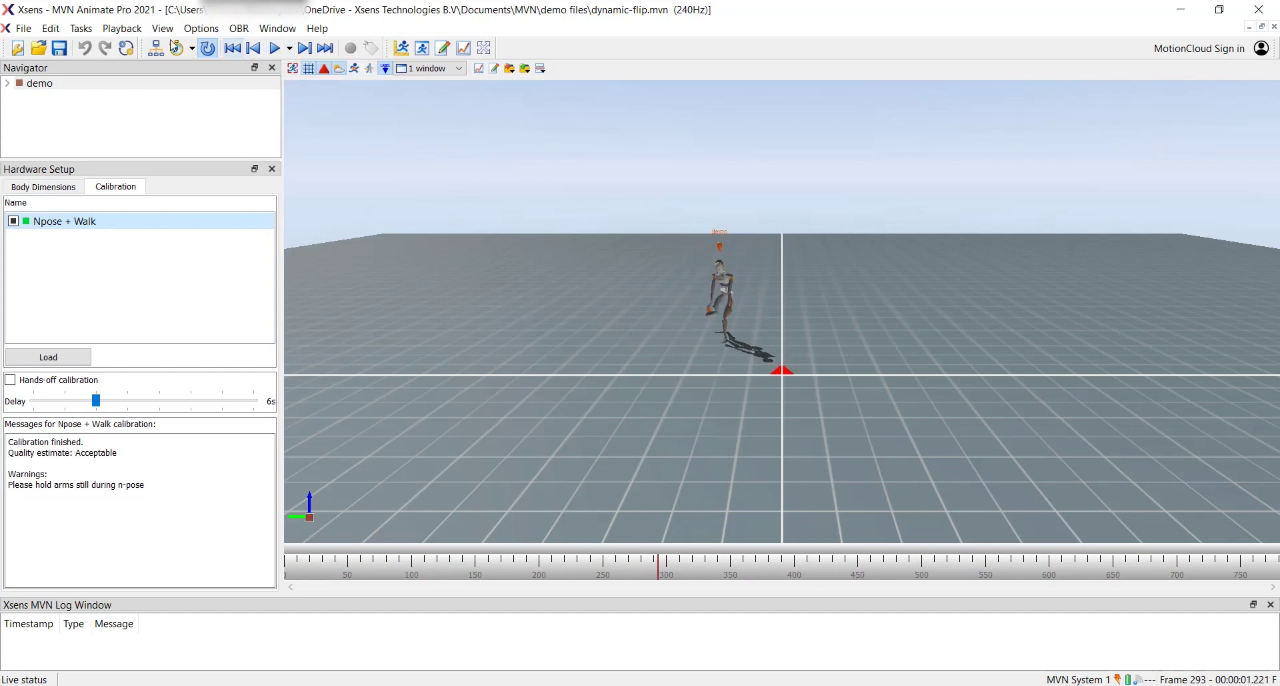
left_click(29, 31)
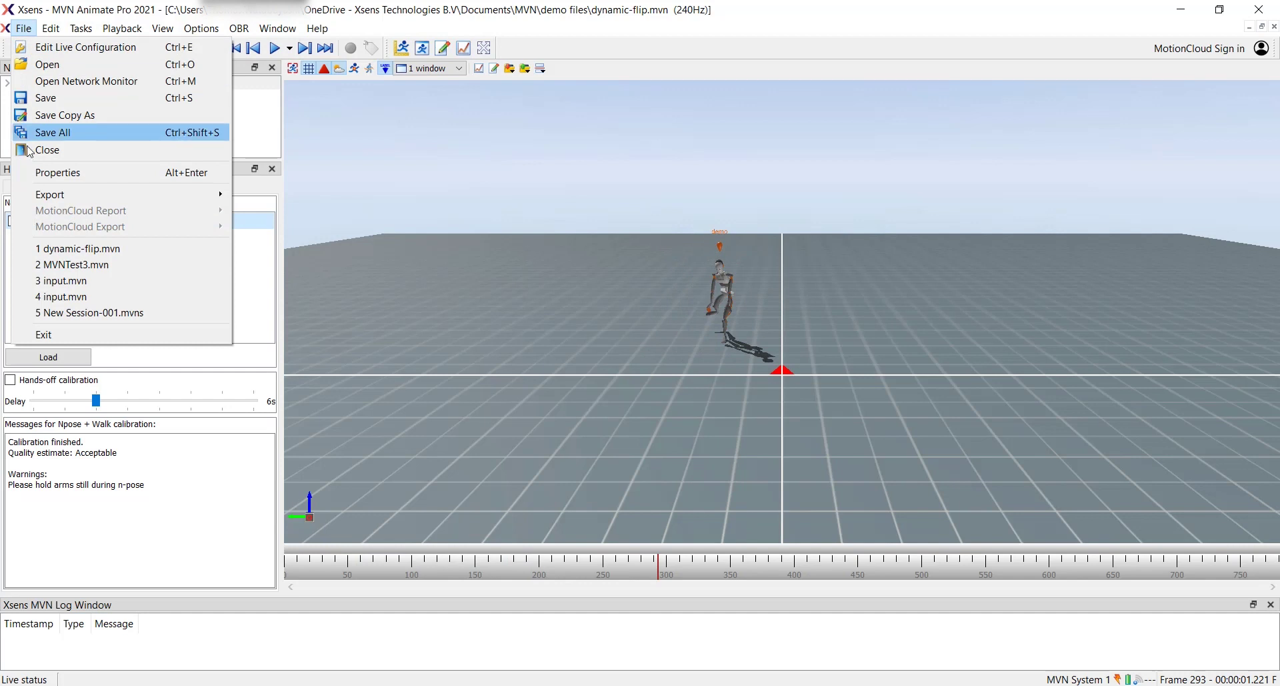
mouse_move(57, 195)
left_click(253, 198)
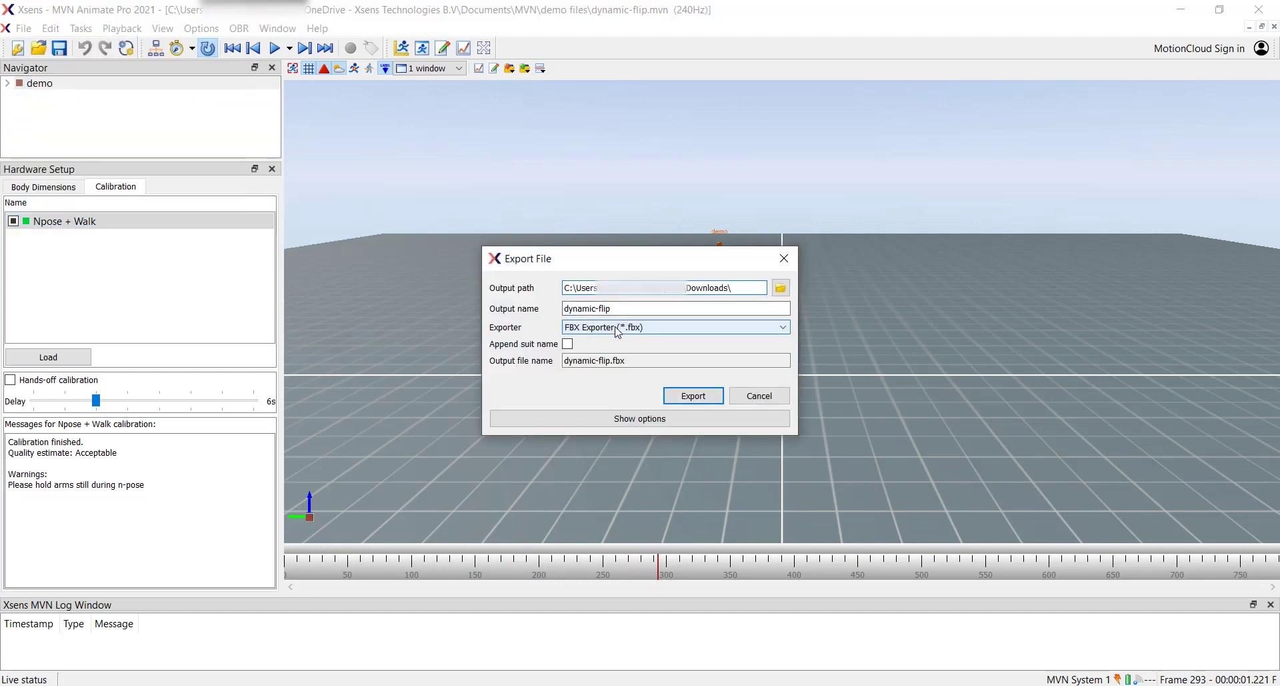
left_click(613, 418)
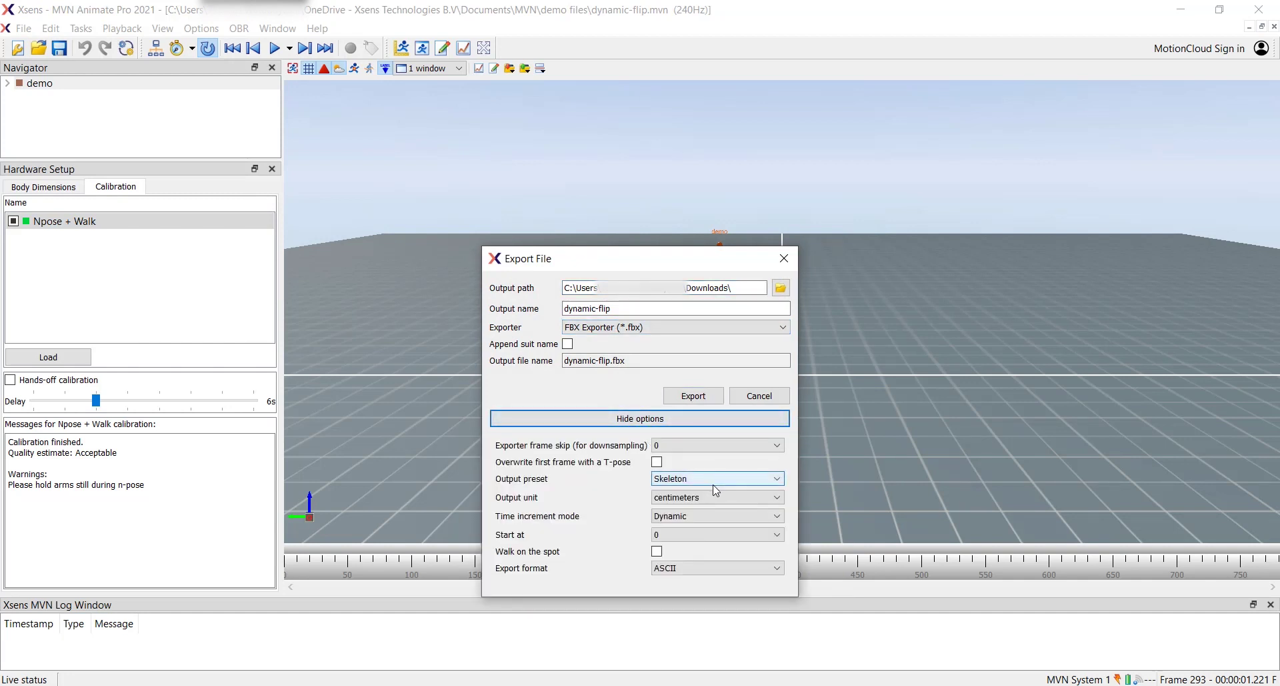
left_click(693, 395)
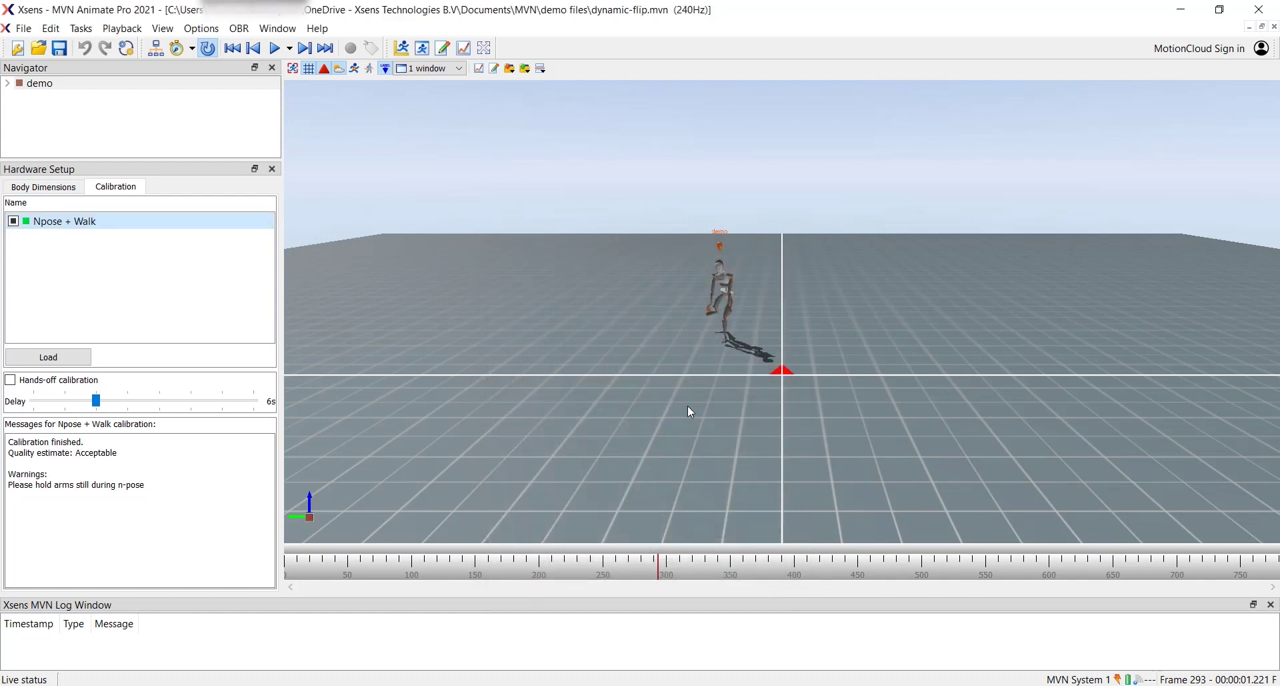
Step: Create a new folder named MVN under Content in the Content Browser
key("alt+Tab")
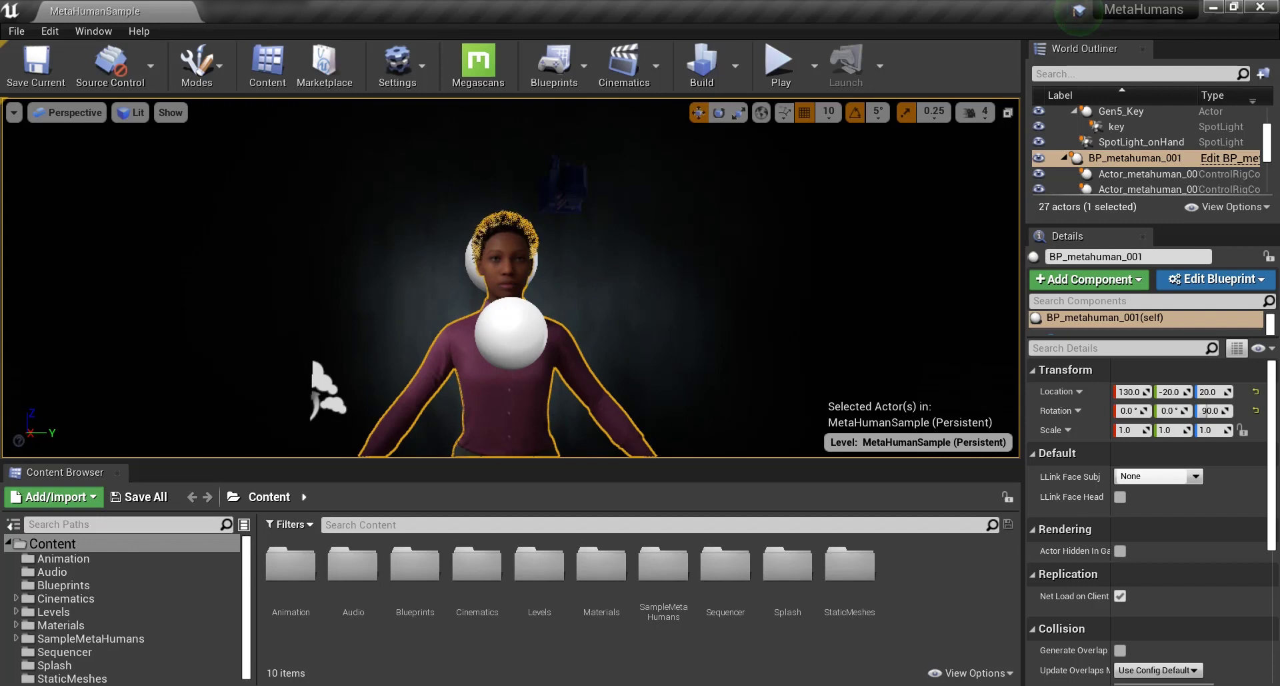
right_click(616, 663)
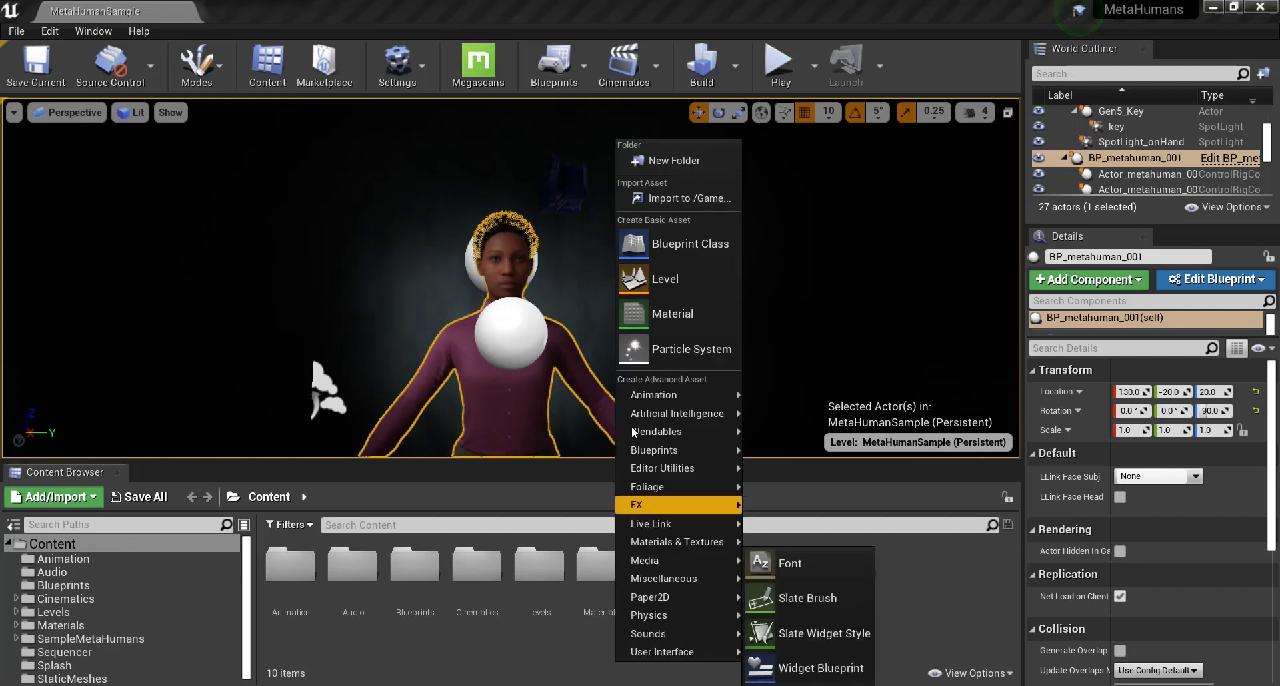
left_click(640, 162)
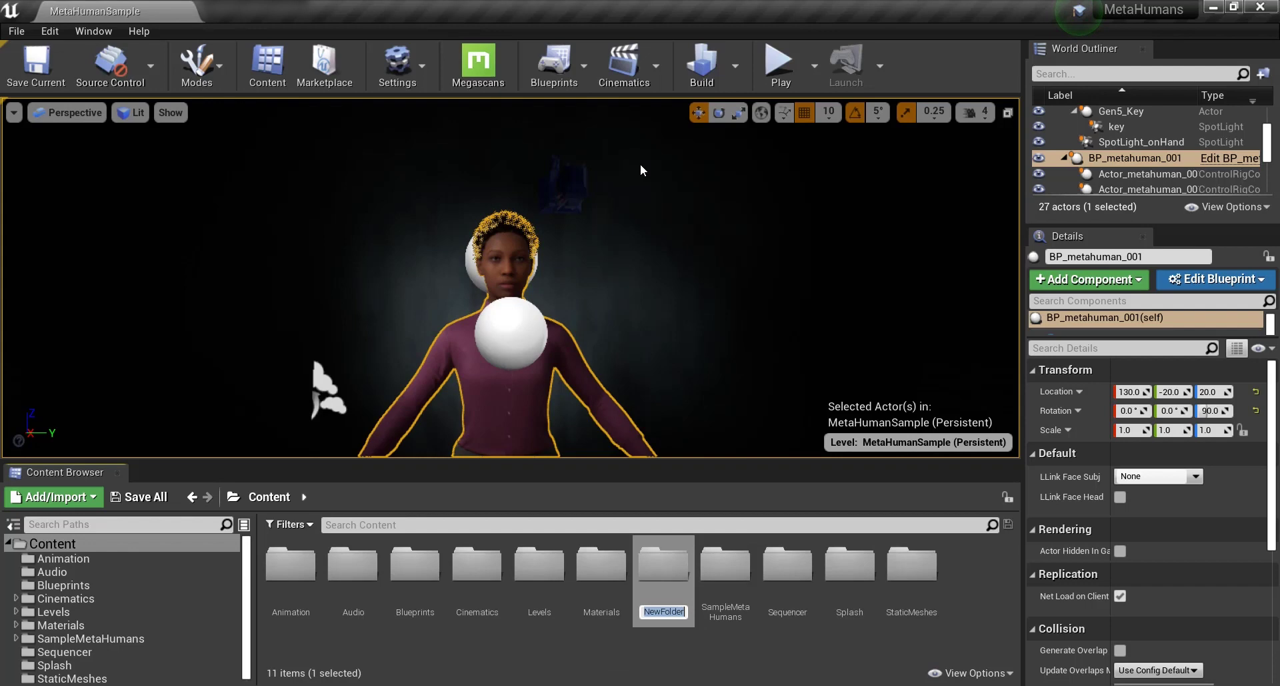
type("MVN")
key("Return")
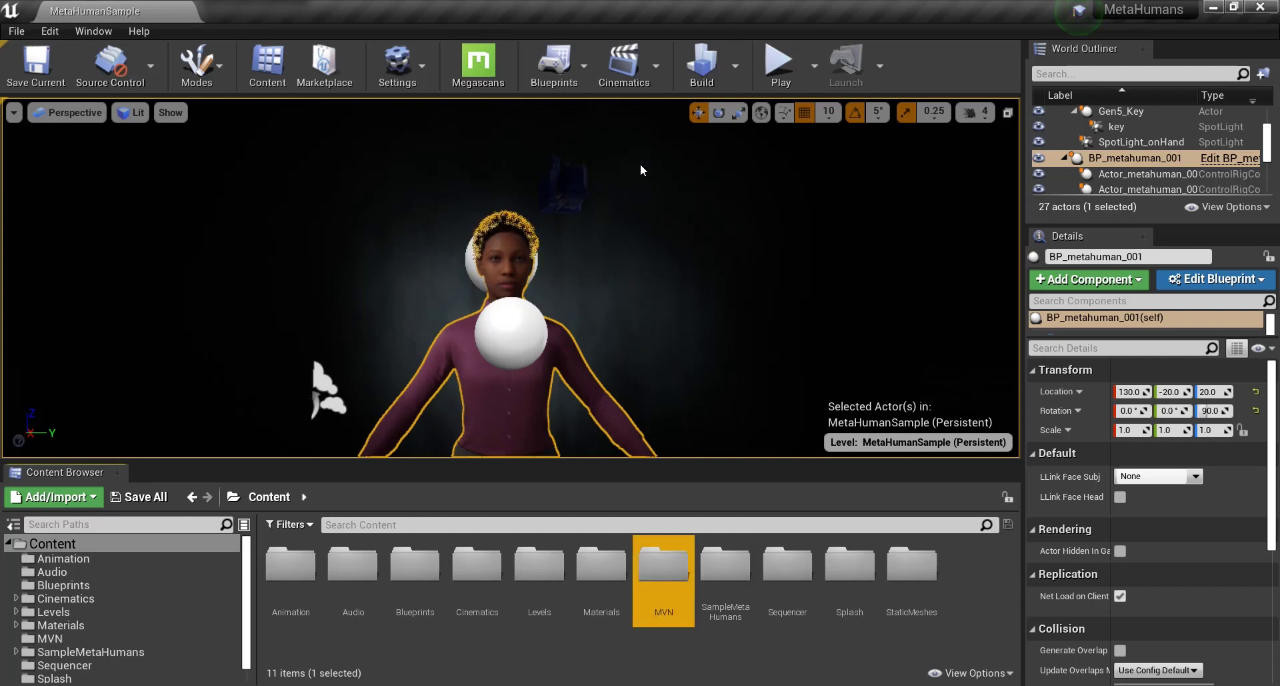
Step: Import MVN_Puppet_IMPORT.fbx into /Game/MVN with its skeleton, physics asset and materials
double_click(662, 577)
right_click(663, 578)
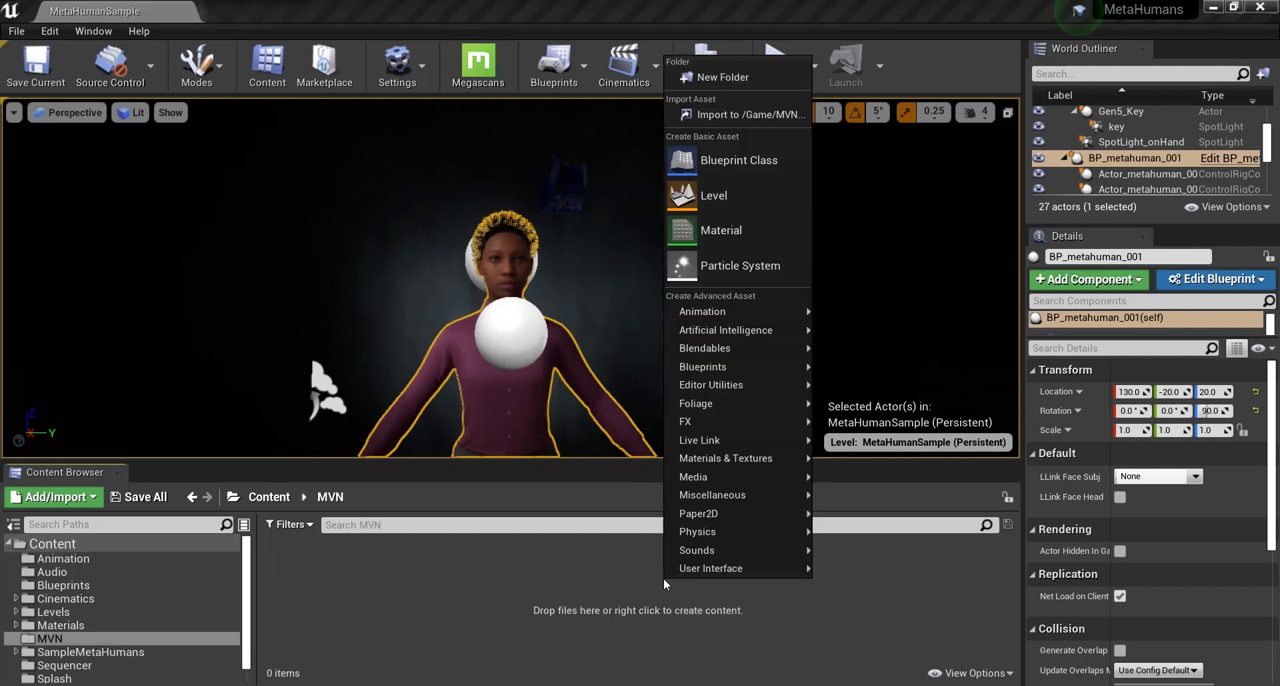
left_click(736, 115)
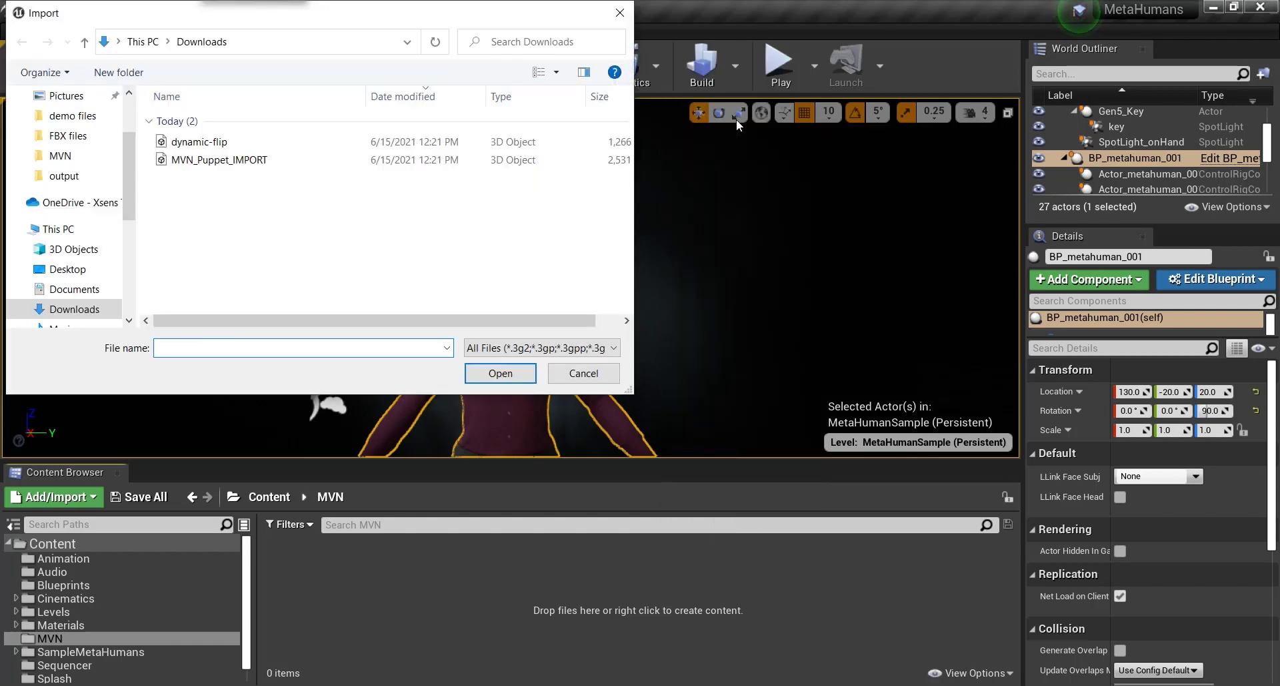
left_click(220, 164)
left_click(499, 370)
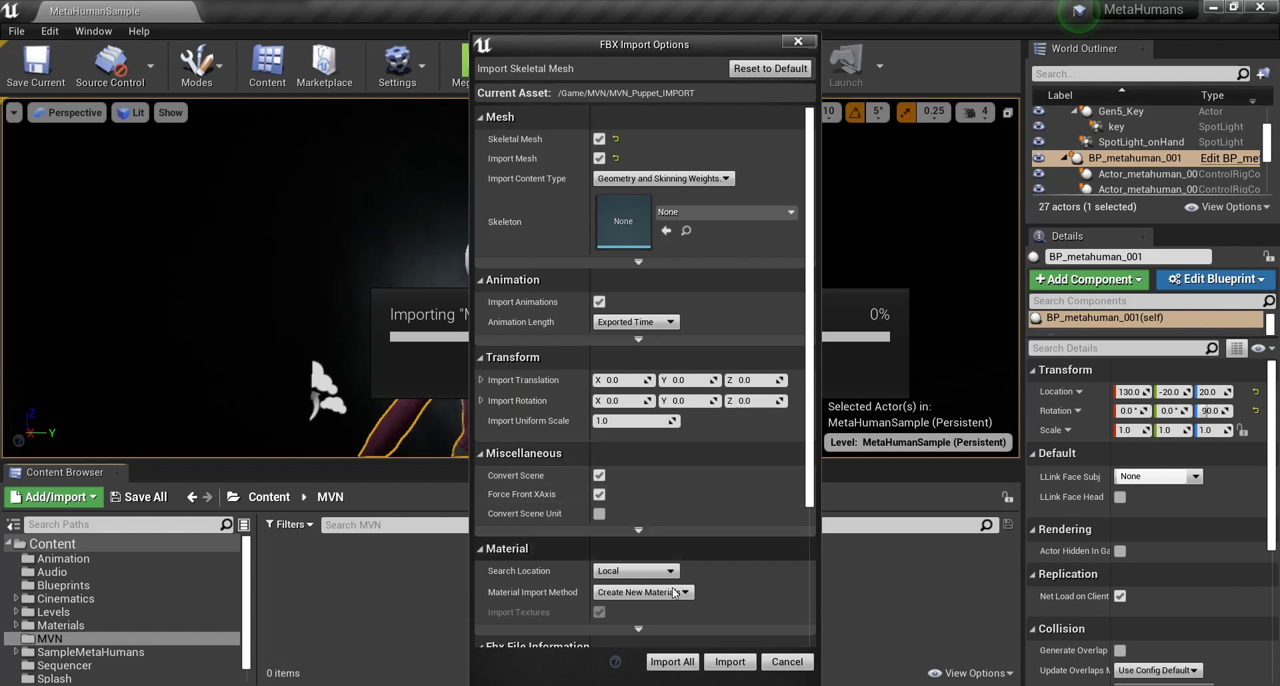
left_click(729, 660)
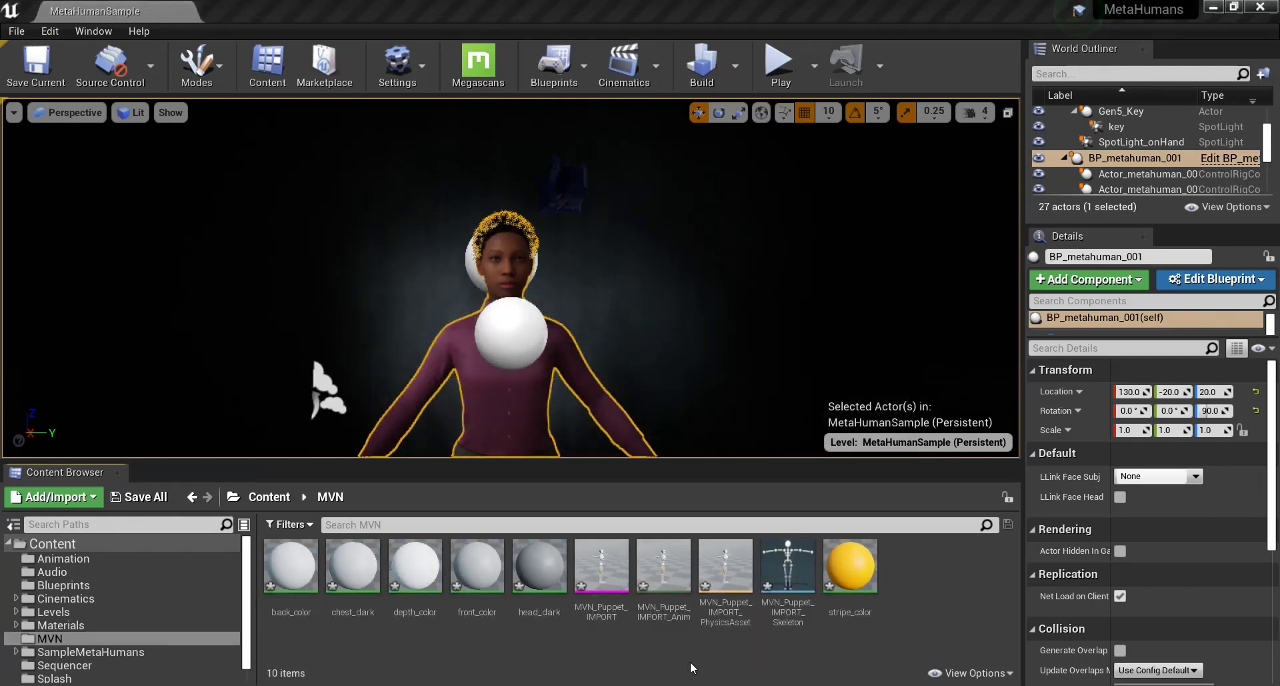
Step: Import dynamic-flip.fbx into /Game/MVN as an animation using MVN_Puppet_IMPORT_Skeleton
right_click(691, 662)
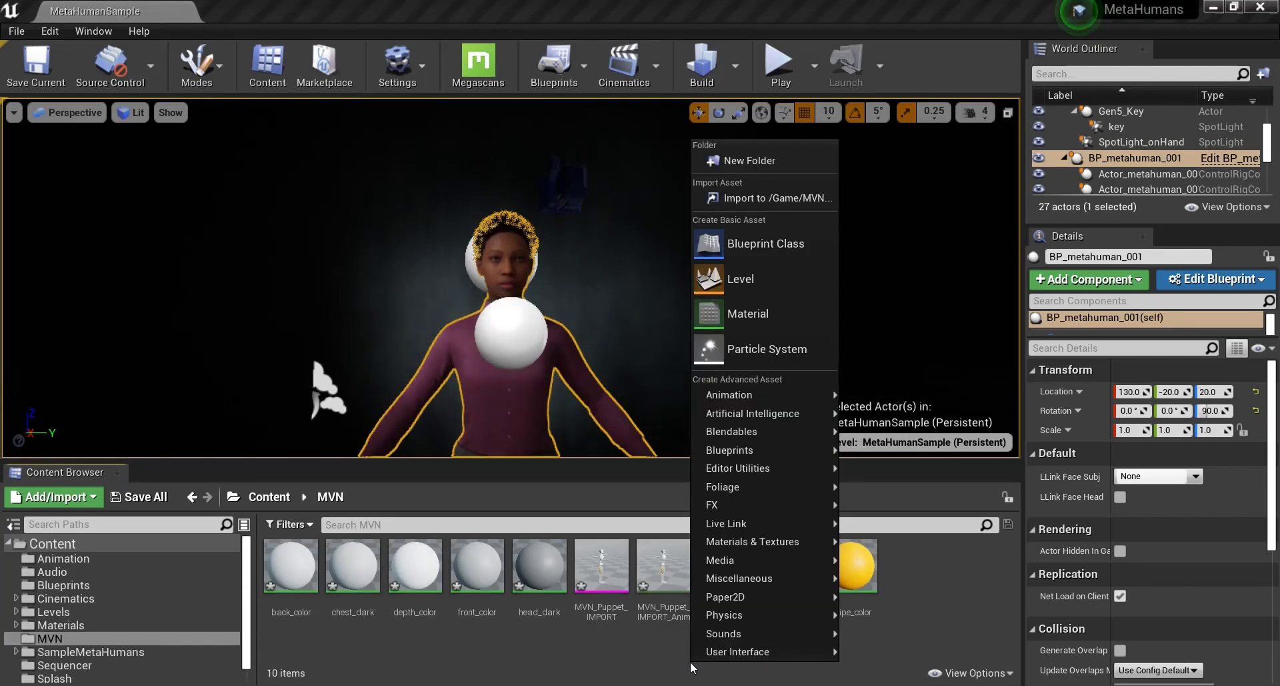
left_click(750, 202)
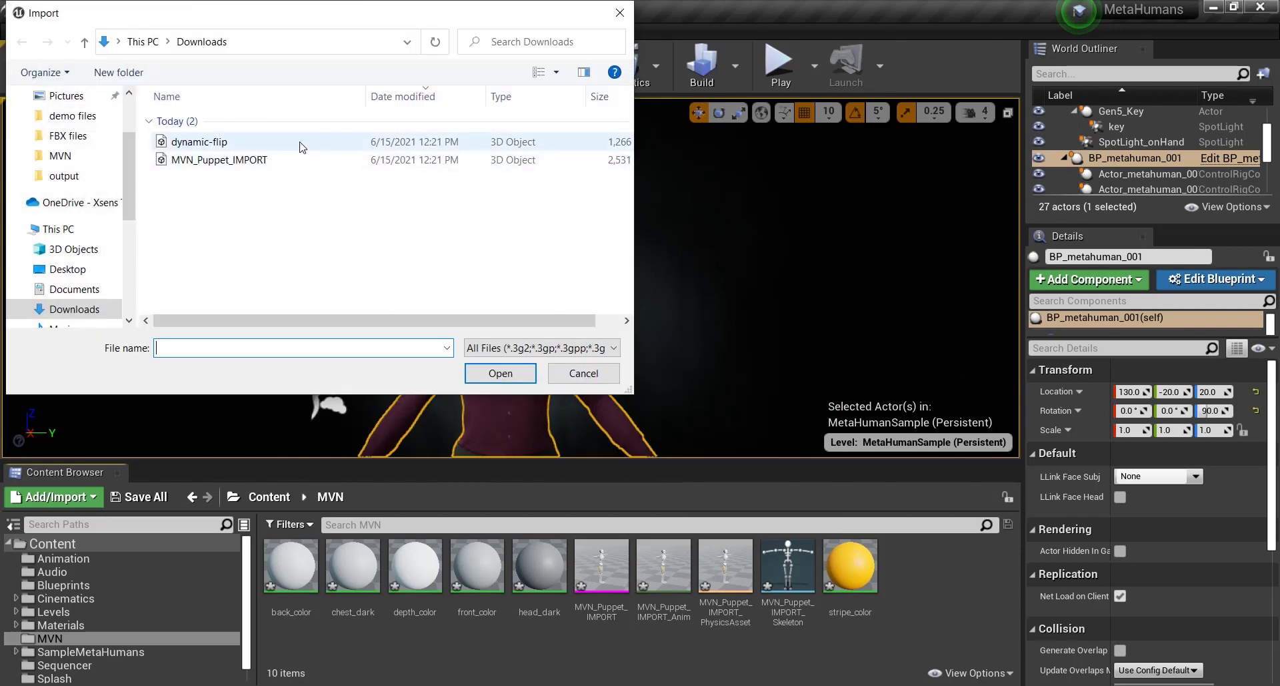
left_click(301, 142)
left_click(500, 373)
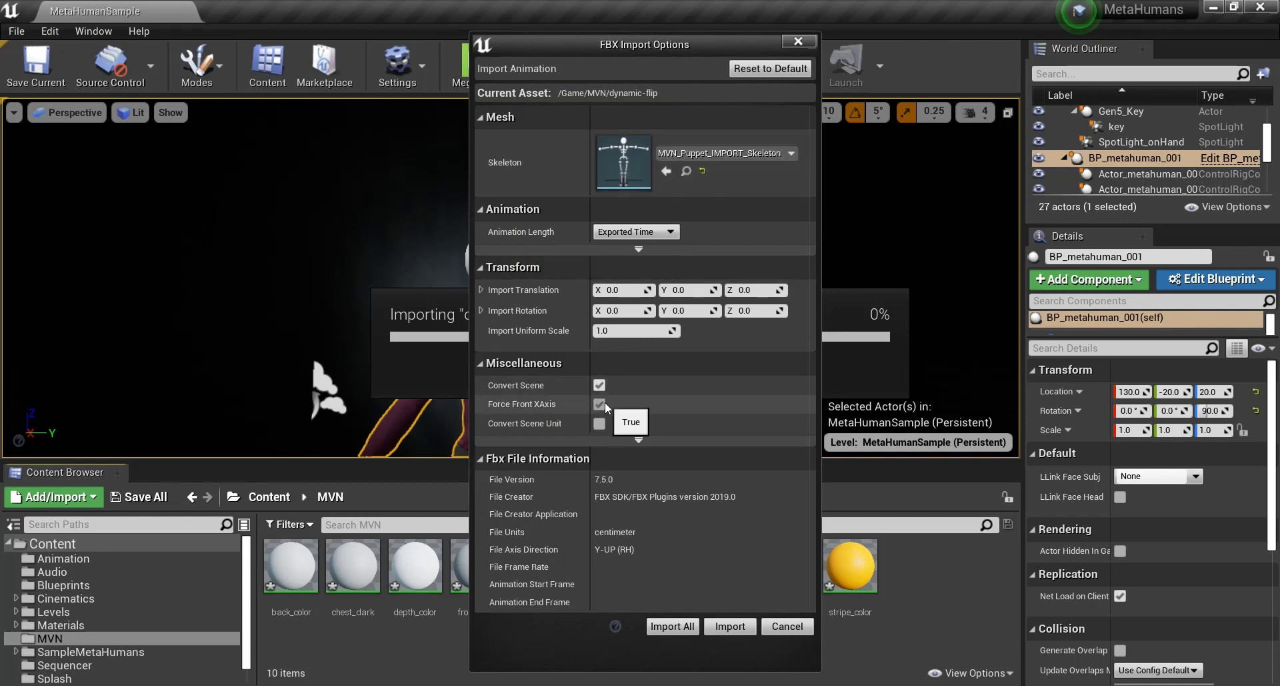
left_click(731, 626)
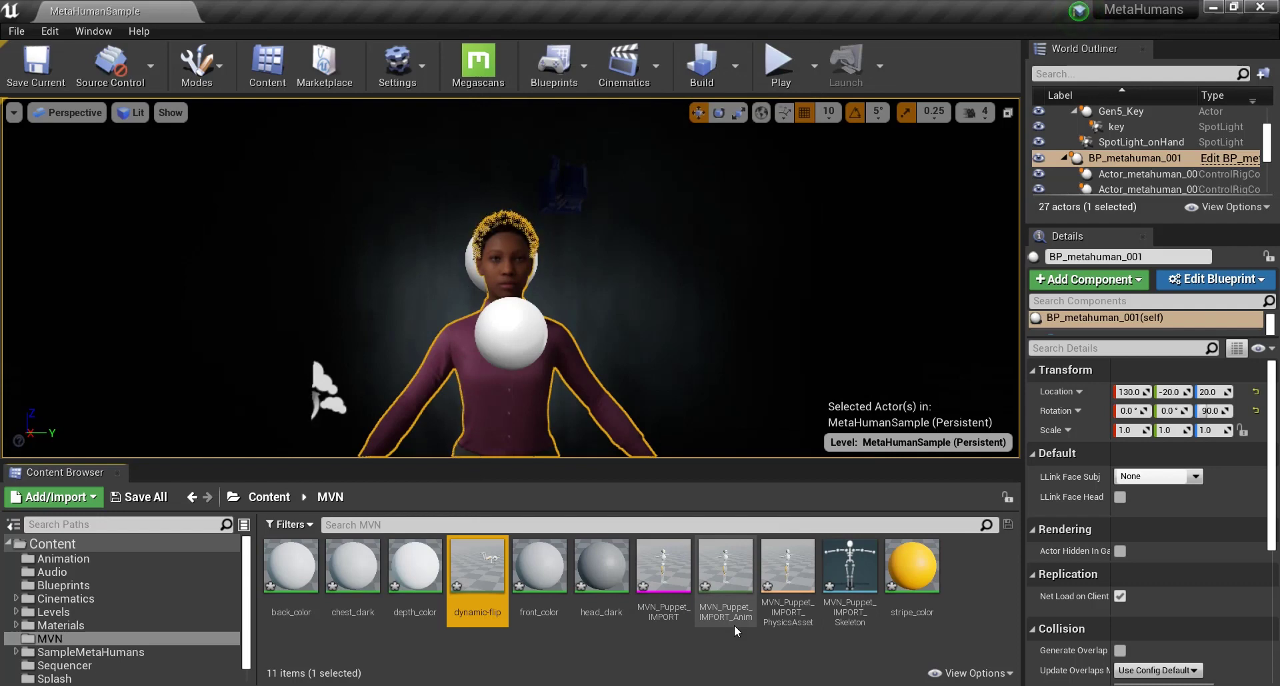
Step: Browse SampleMetaHumans > Common > Female > Medium > NormalWeight > Body and open metahuman_base_skel
left_click(142, 547)
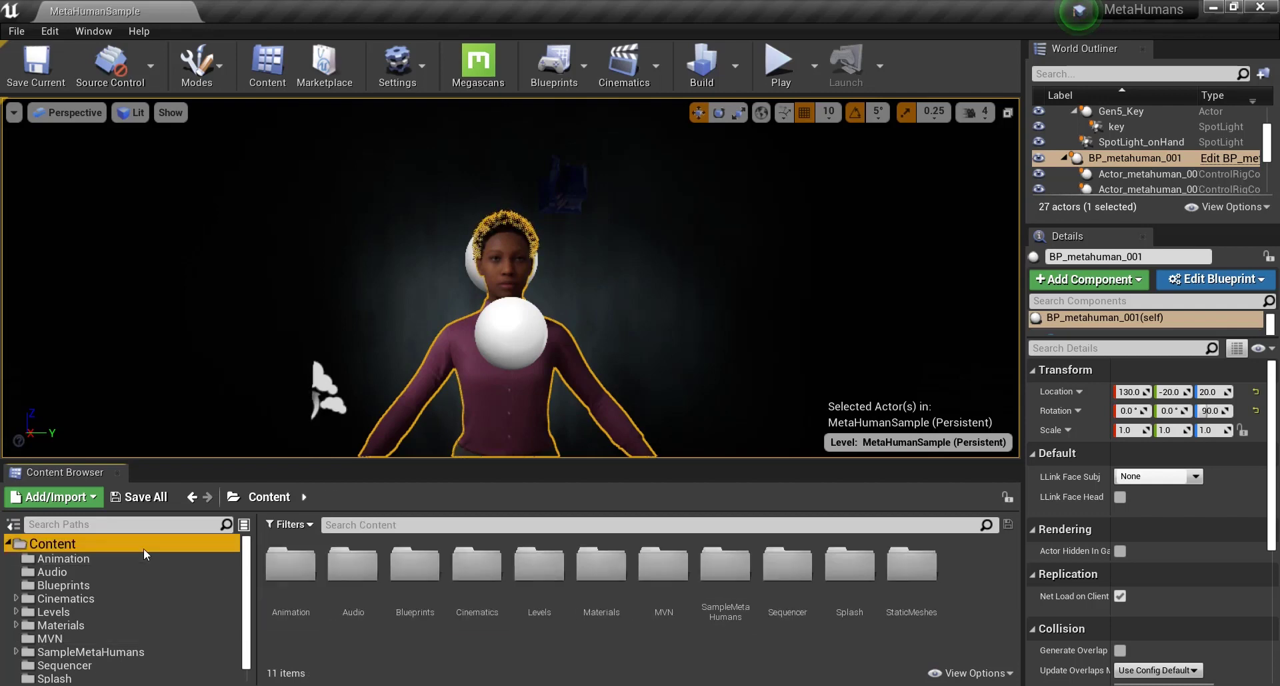
double_click(704, 570)
double_click(290, 566)
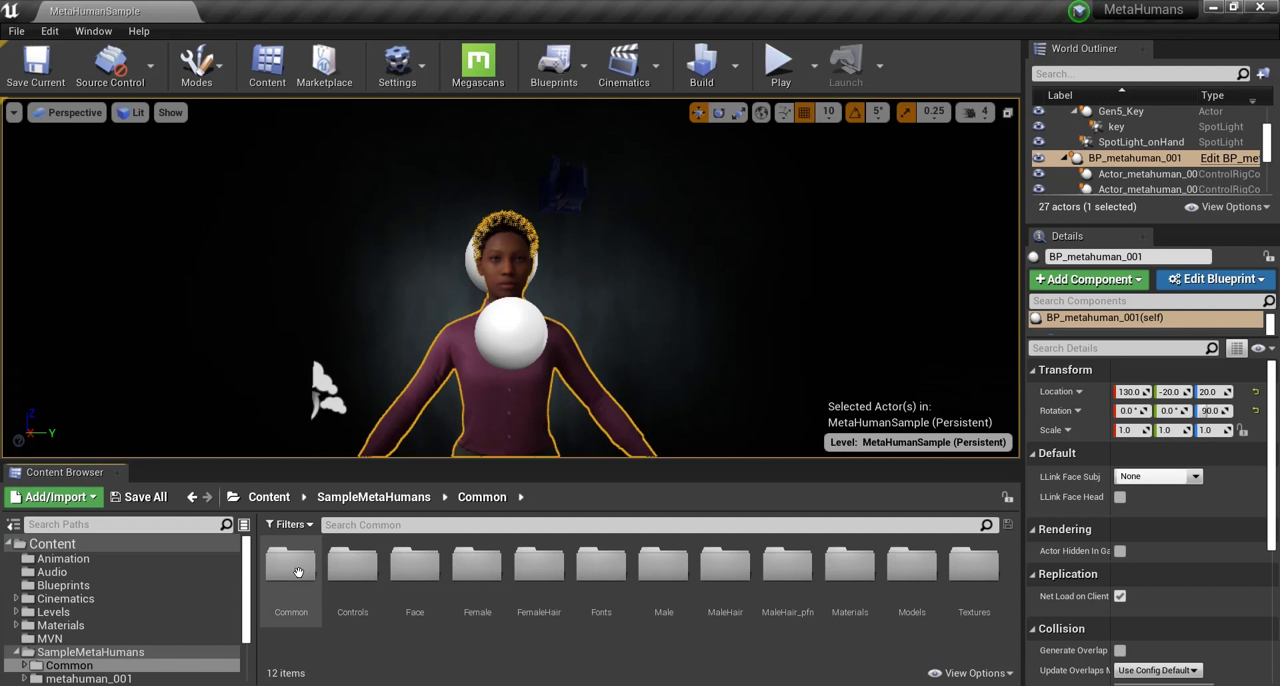
double_click(475, 565)
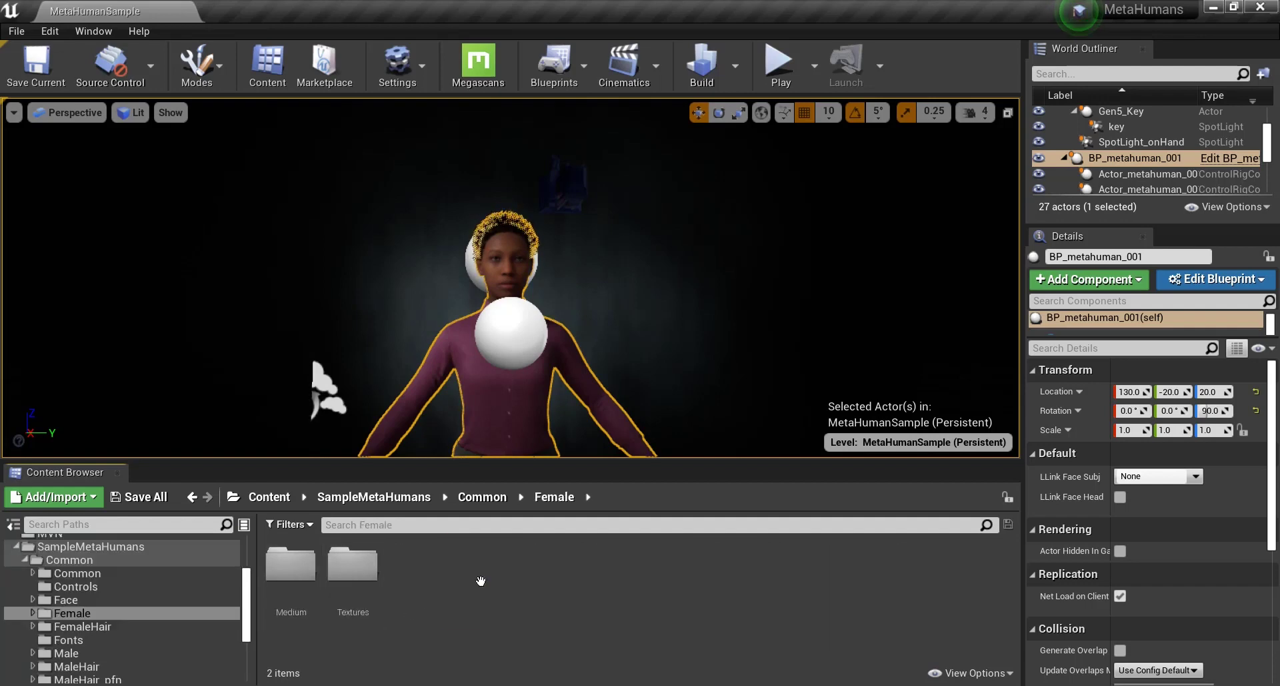
left_click(297, 567)
double_click(296, 568)
double_click(297, 568)
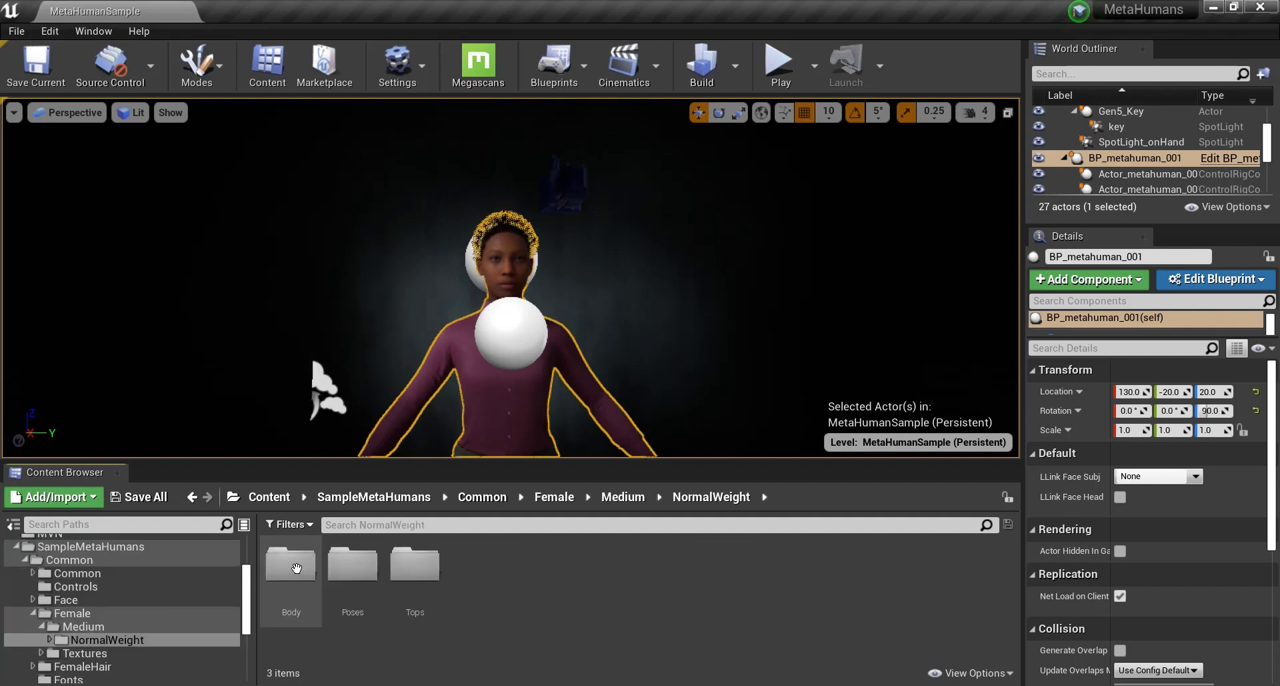
double_click(296, 568)
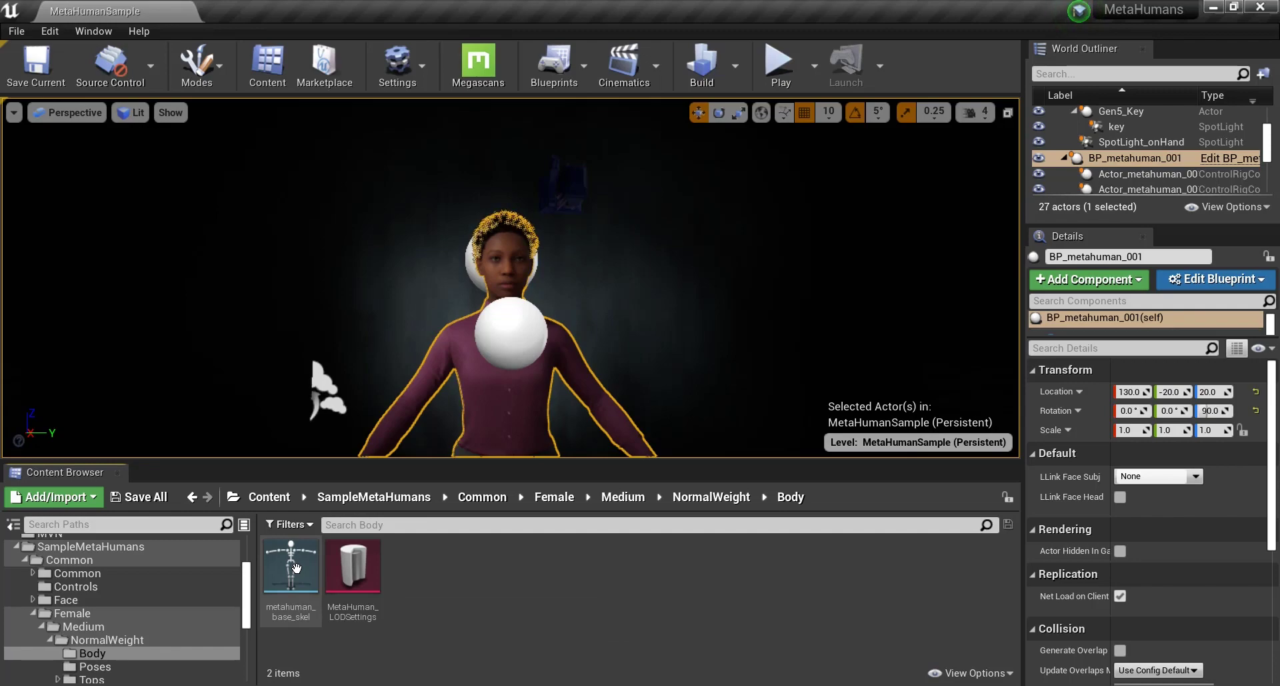
double_click(297, 568)
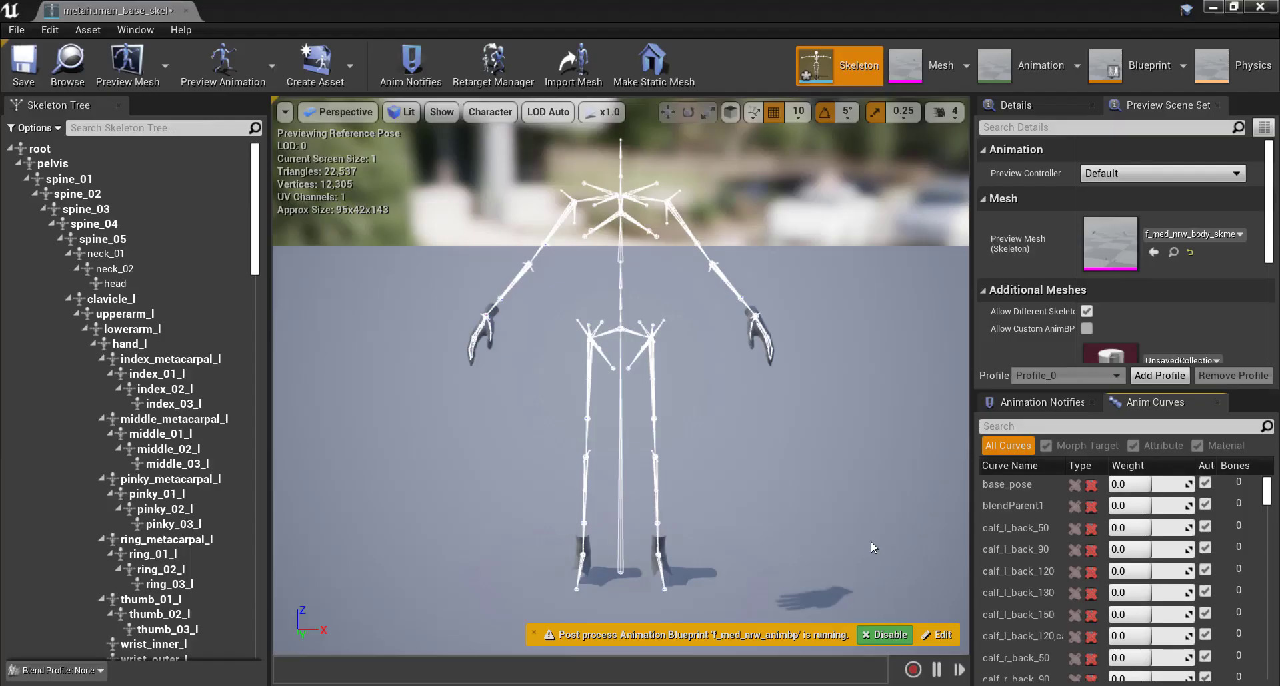
Step: Assign the Humanoid rig to metahuman_base_skel in the Retarget Manager
left_click(497, 70)
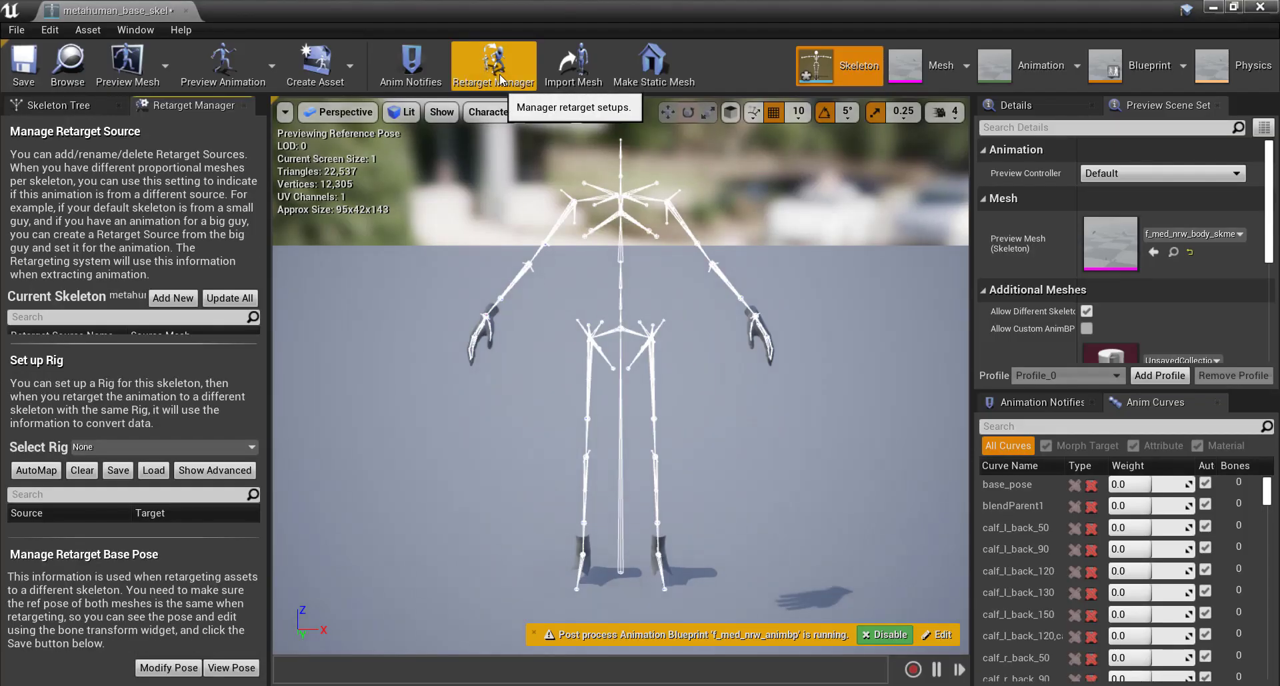
left_click(139, 446)
left_click(174, 141)
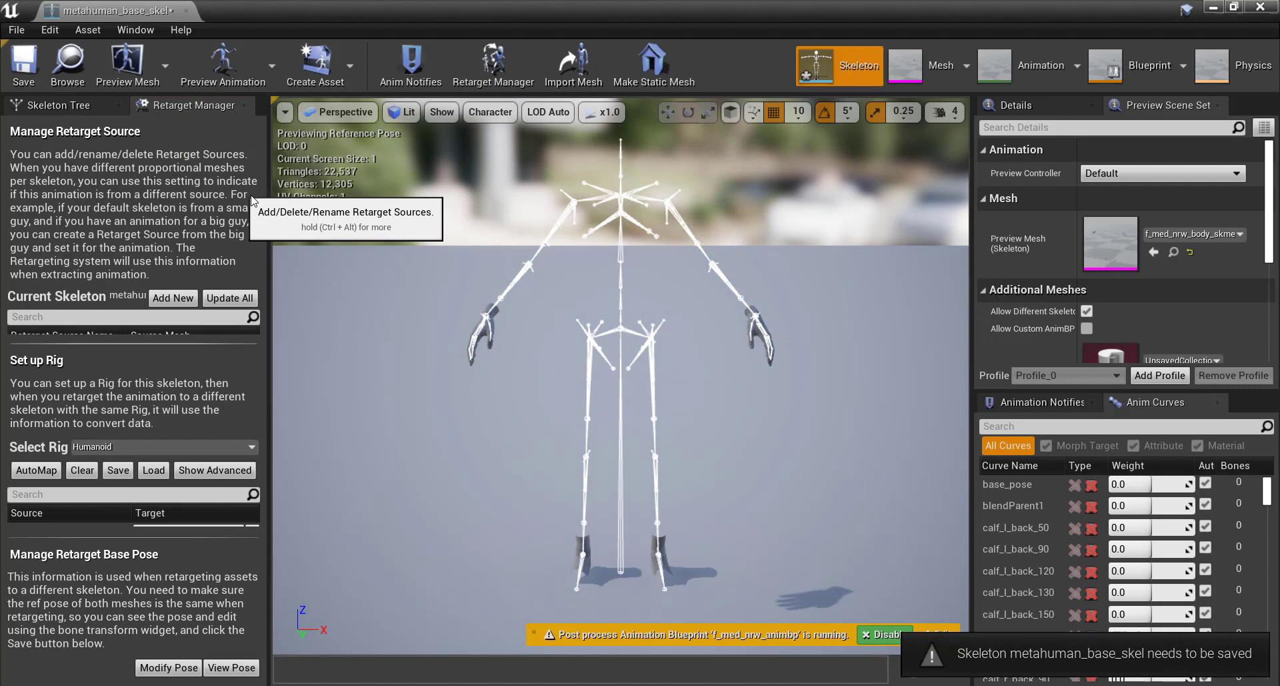
Step: Retarget spine_03 to spine_05 and spine_02 to spine_04 in the Target column
left_click_drag(266, 197, 406, 201)
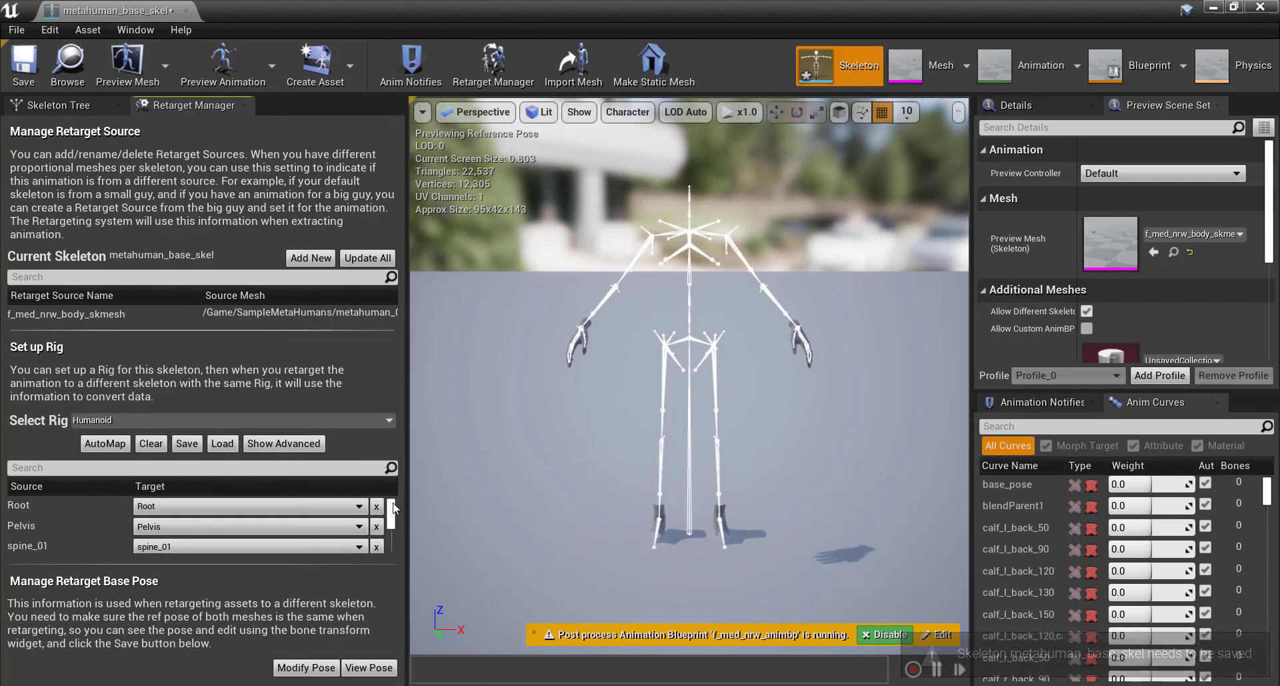
scroll(392, 511, "down", 2)
left_click_drag(393, 511, 388, 532)
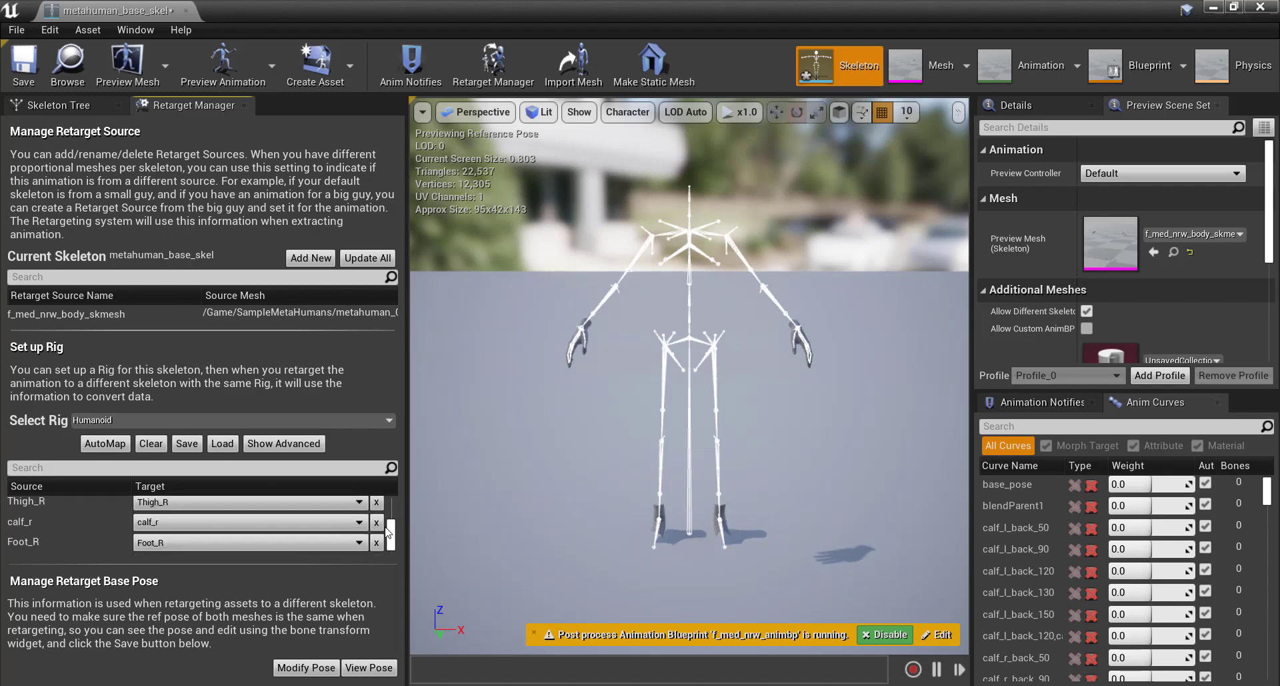
scroll(388, 532, "up", 4)
scroll(387, 532, "up", 3)
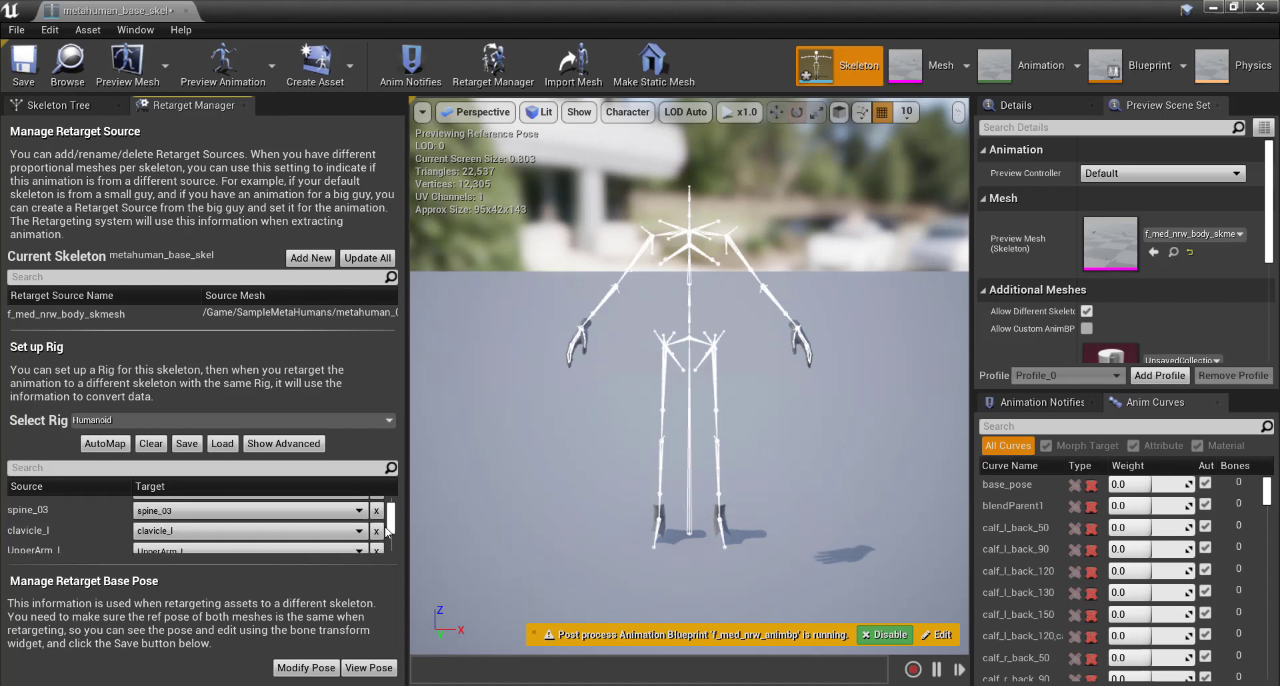
left_click(273, 538)
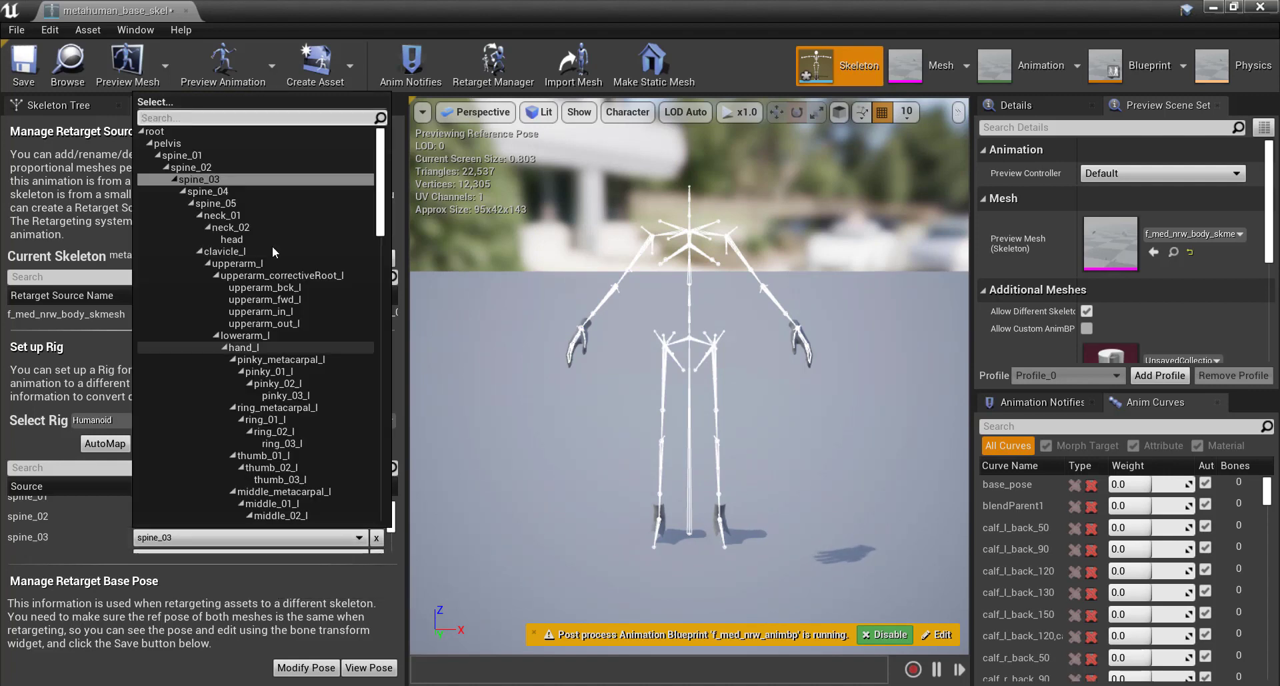
left_click(253, 203)
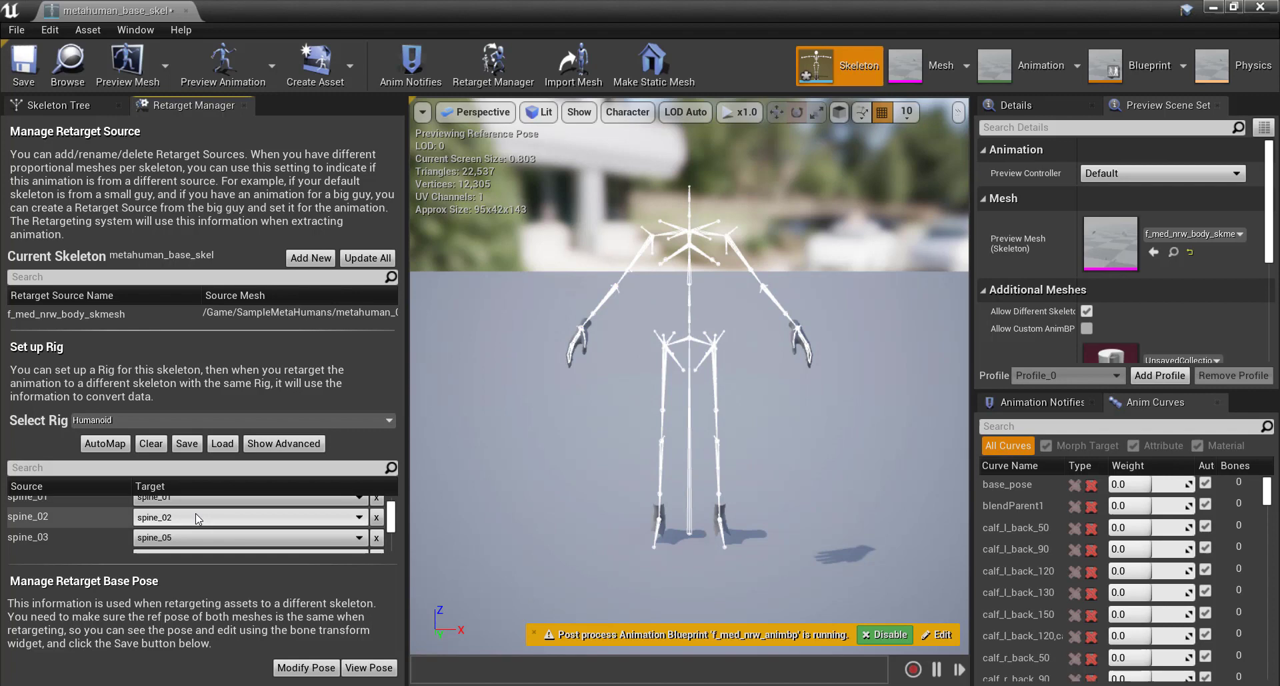
left_click(247, 517)
left_click(226, 171)
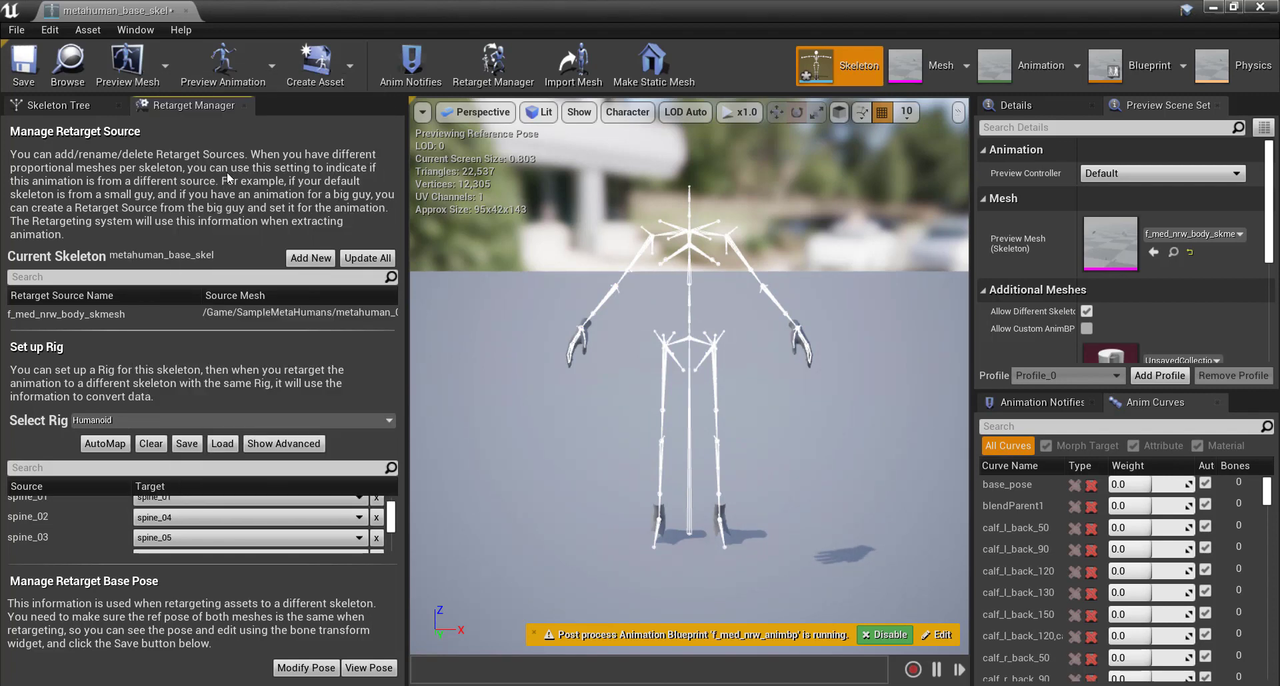
Step: Rotate the root bone -90° around Z in the Skeleton Tree
left_click(86, 106)
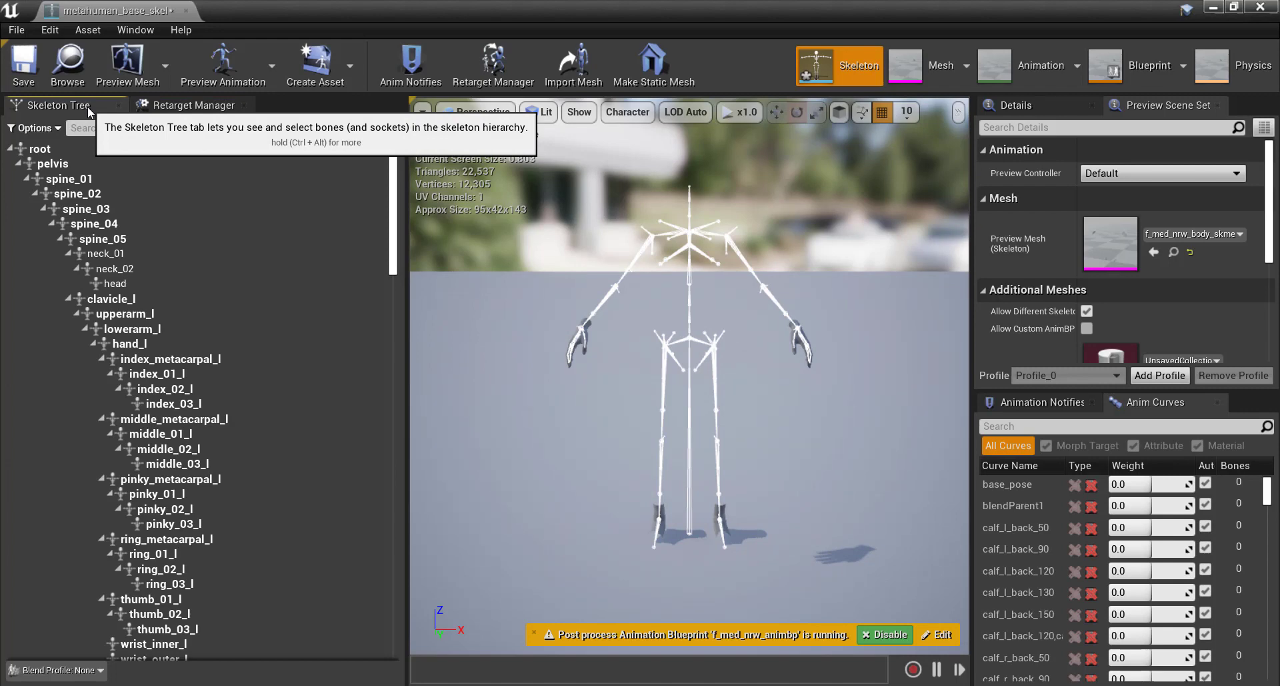
left_click(53, 147)
left_click_drag(625, 550, 693, 577)
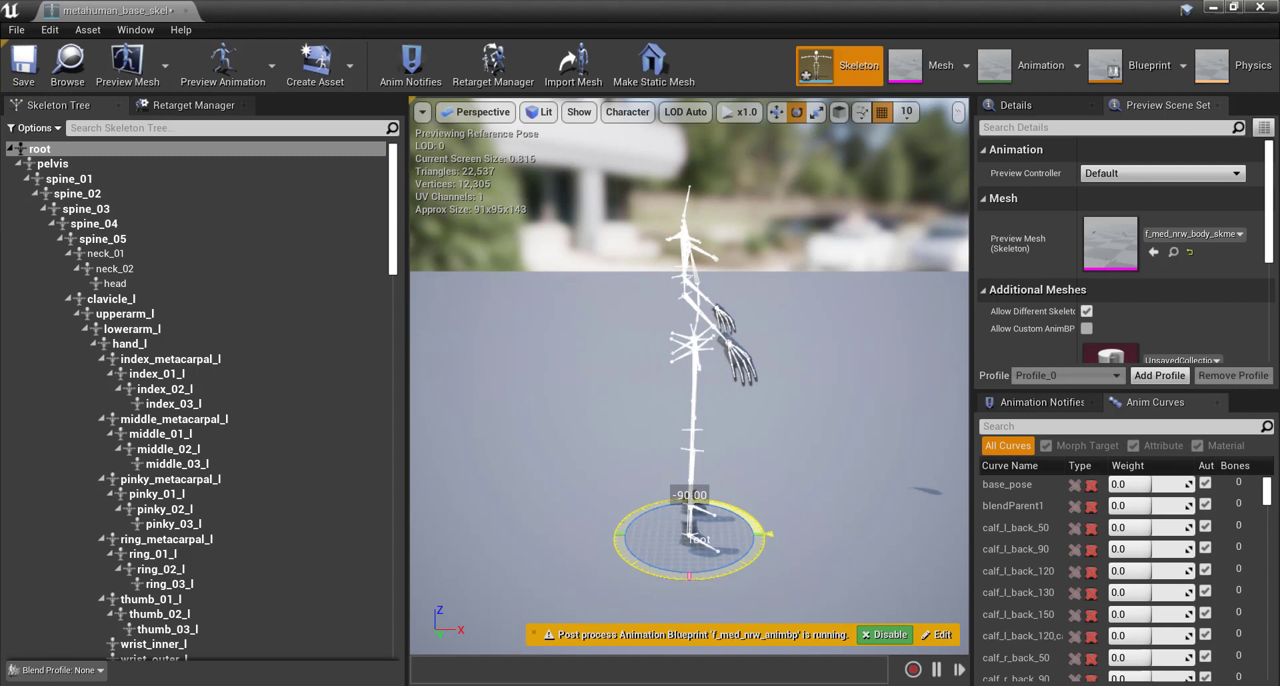
Step: In the orthographic Front view, raise upperarm_l 60 degrees to horizontal
left_click(467, 113)
left_click(478, 236)
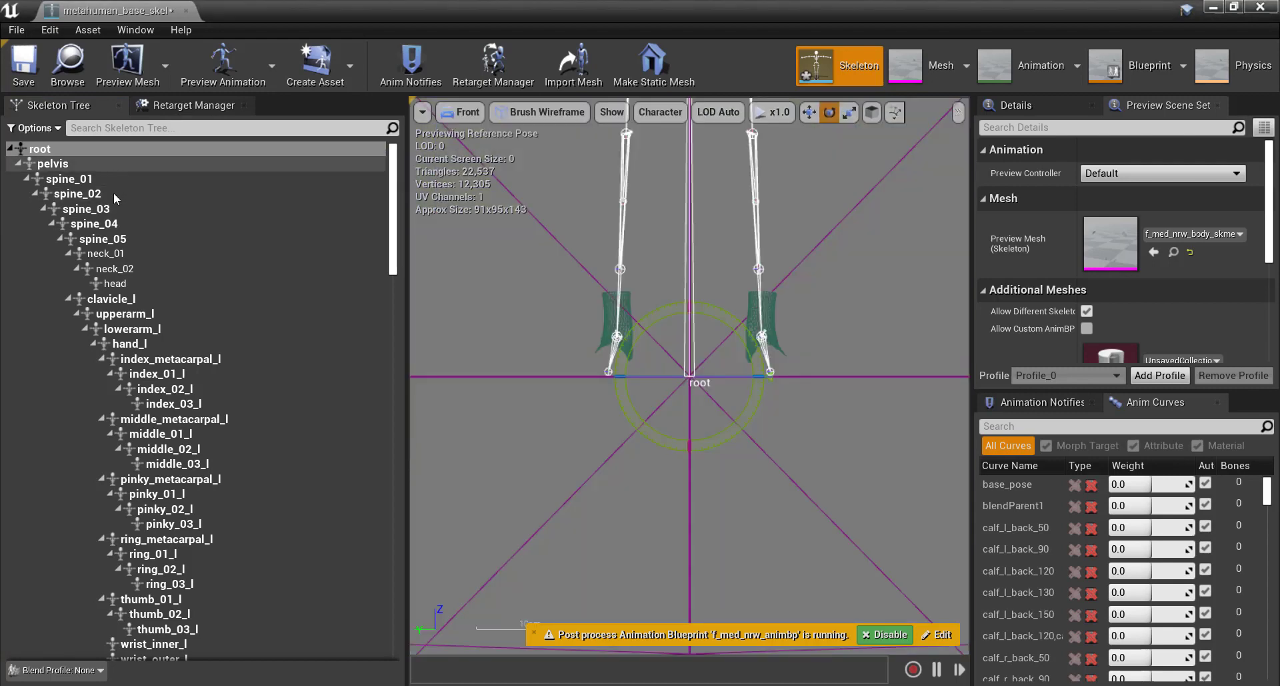
left_click(177, 300)
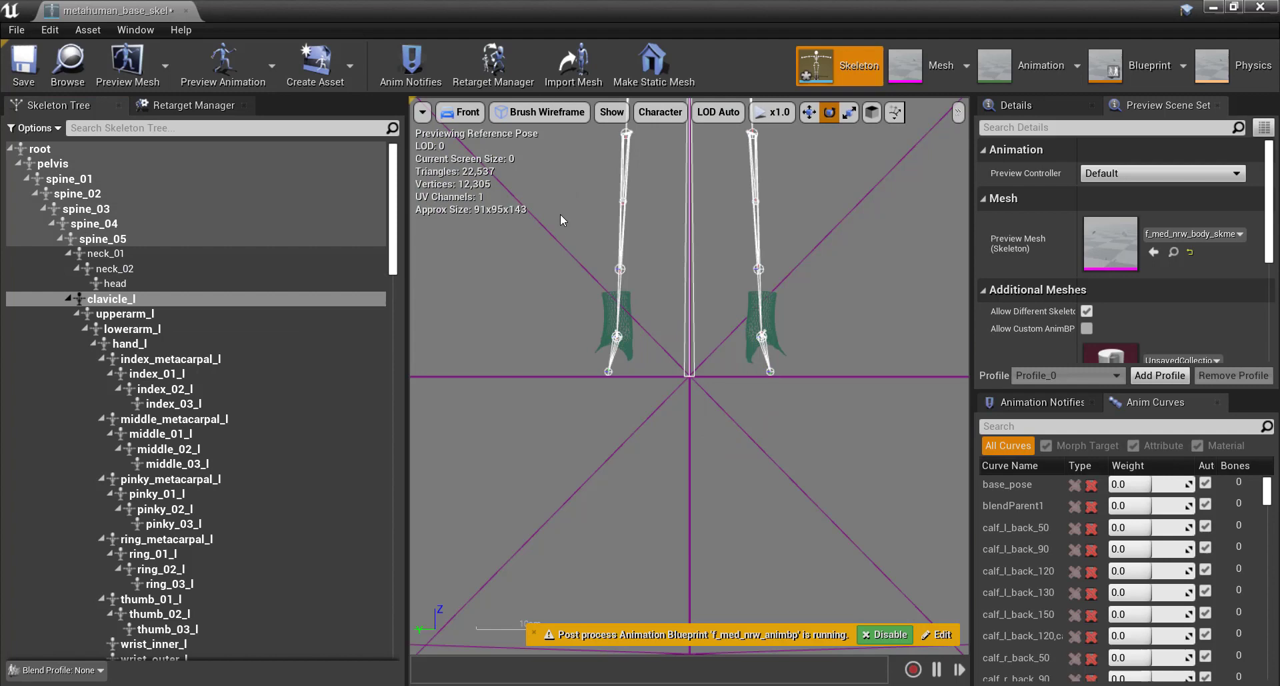
key("f")
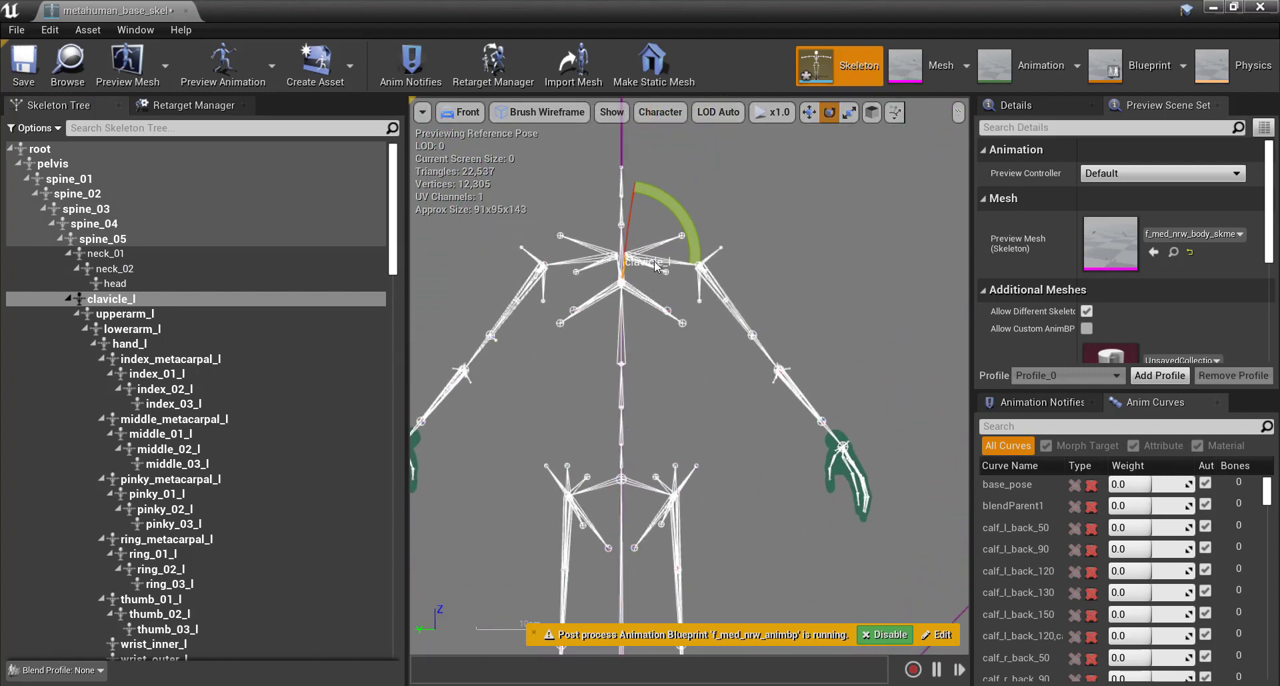
left_click(730, 290)
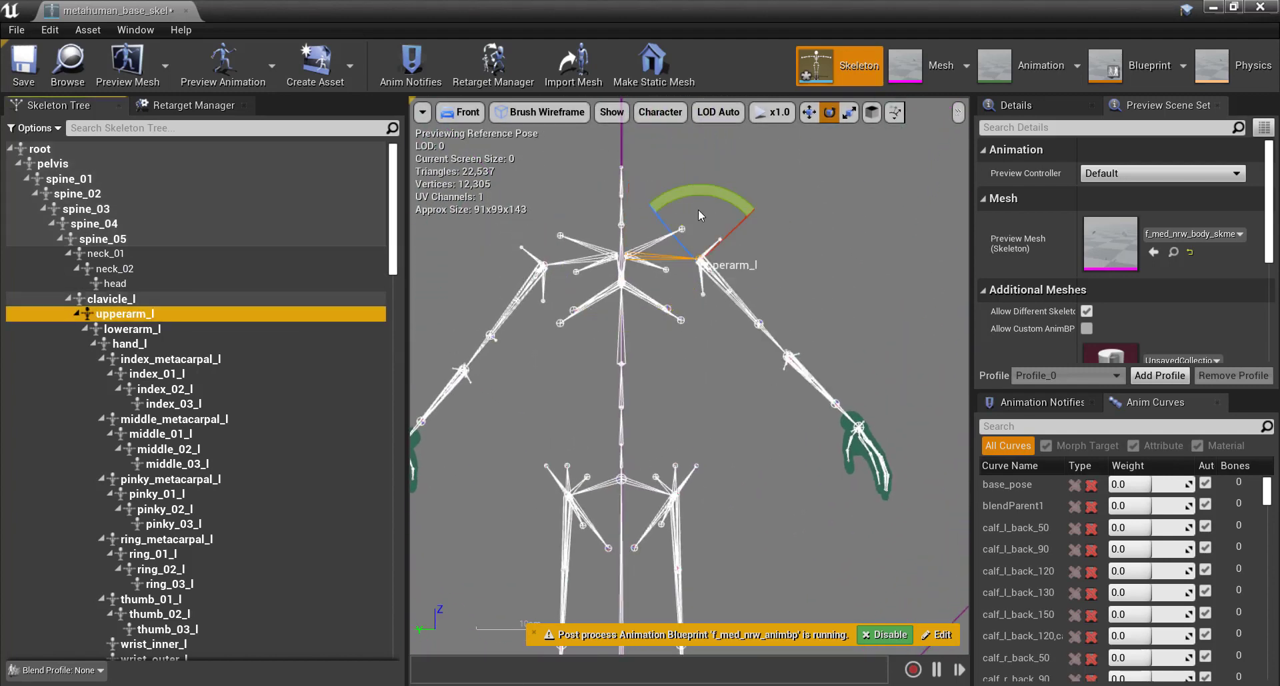
left_click_drag(740, 293, 758, 310)
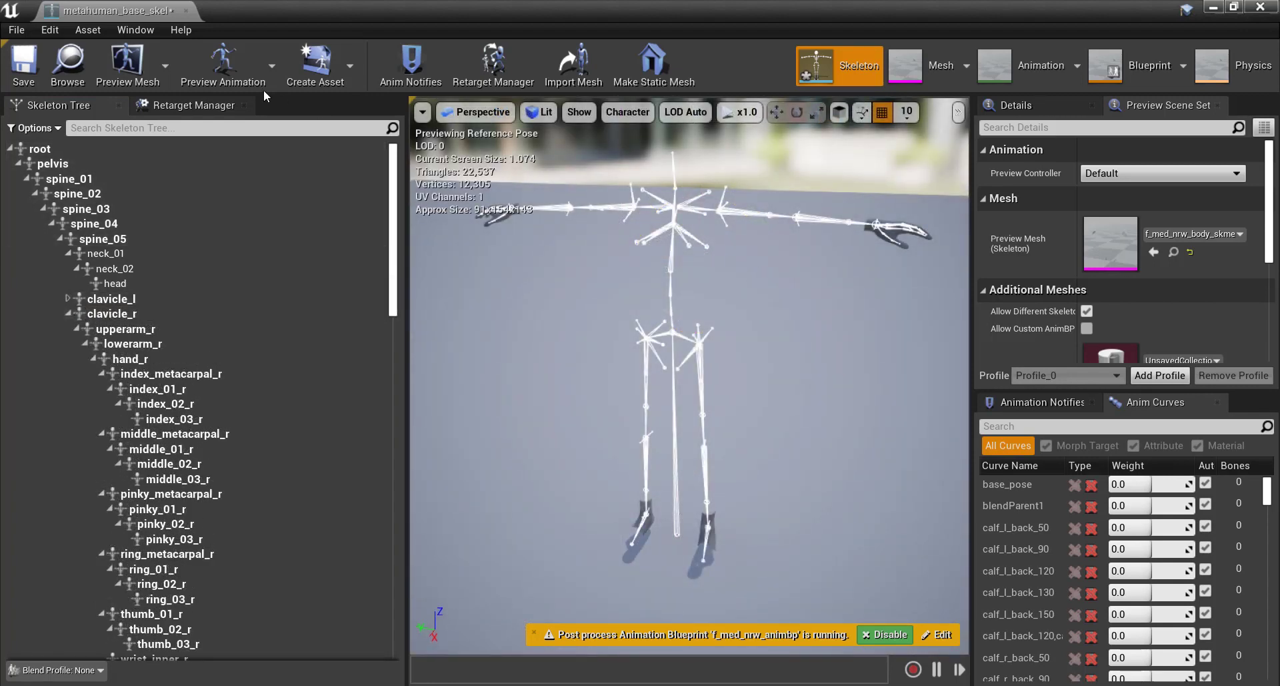
Step: Use the current pose as metahuman_base_skel's retarget base pose, save it, and close the editor
left_click(199, 100)
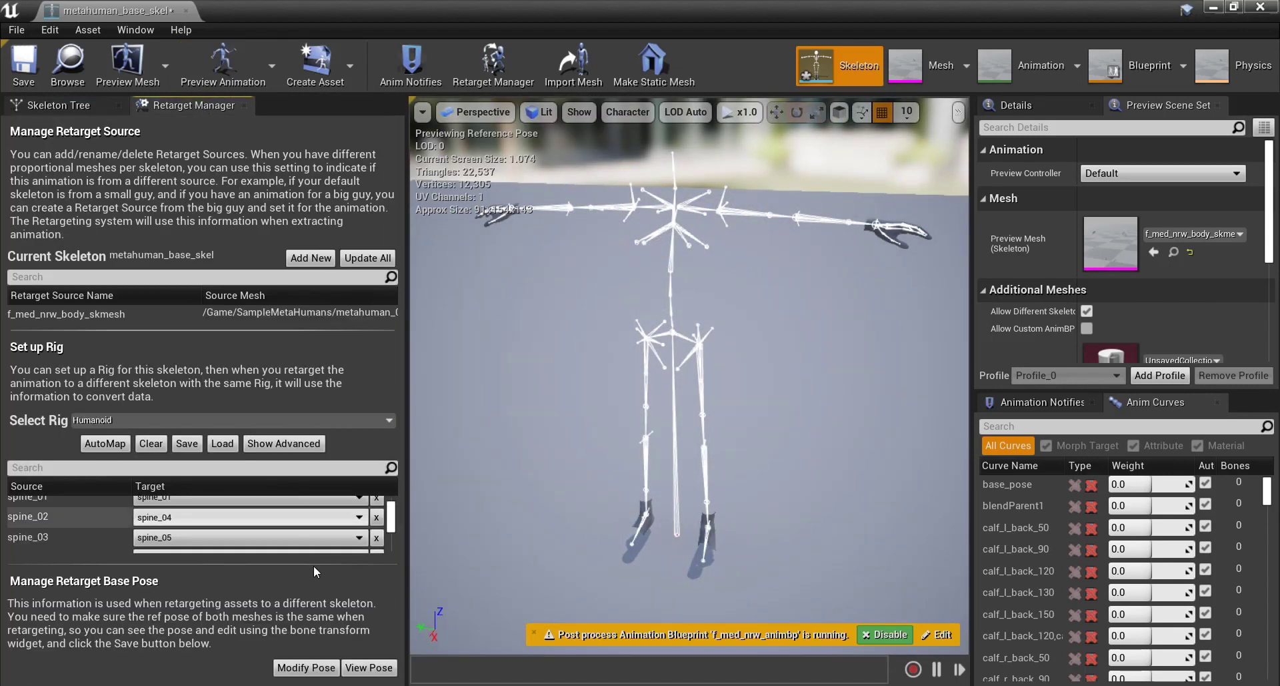
left_click(311, 667)
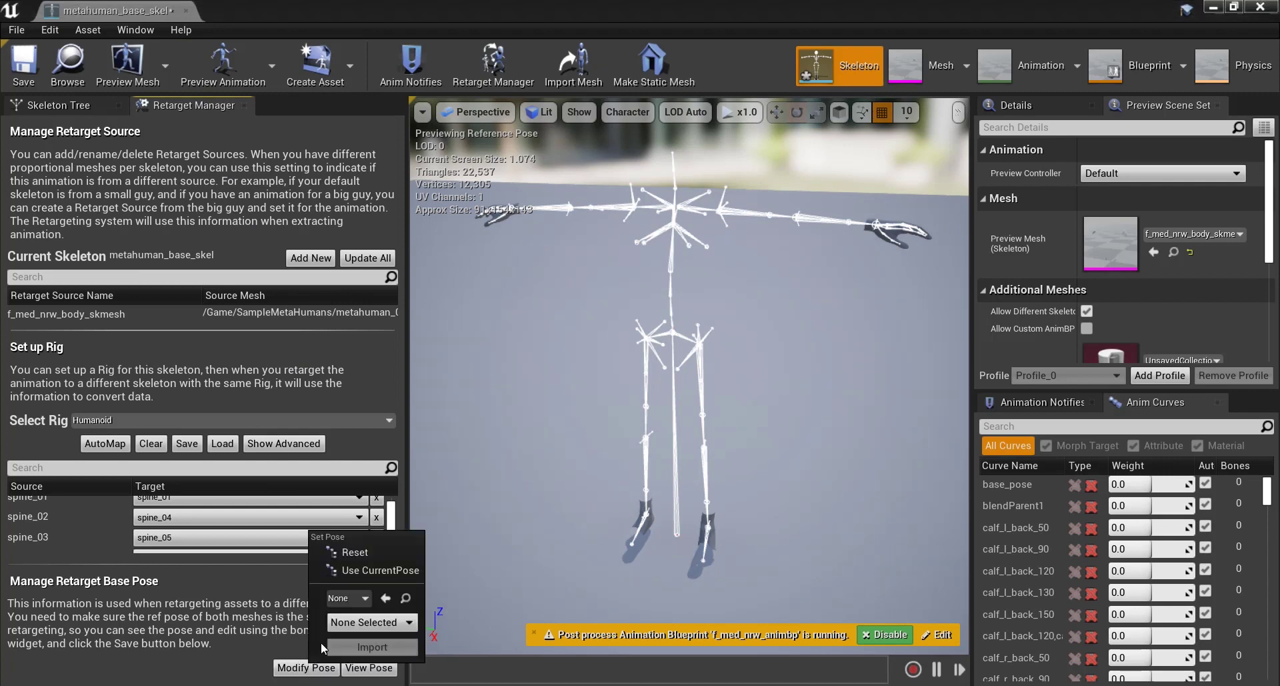
left_click(364, 571)
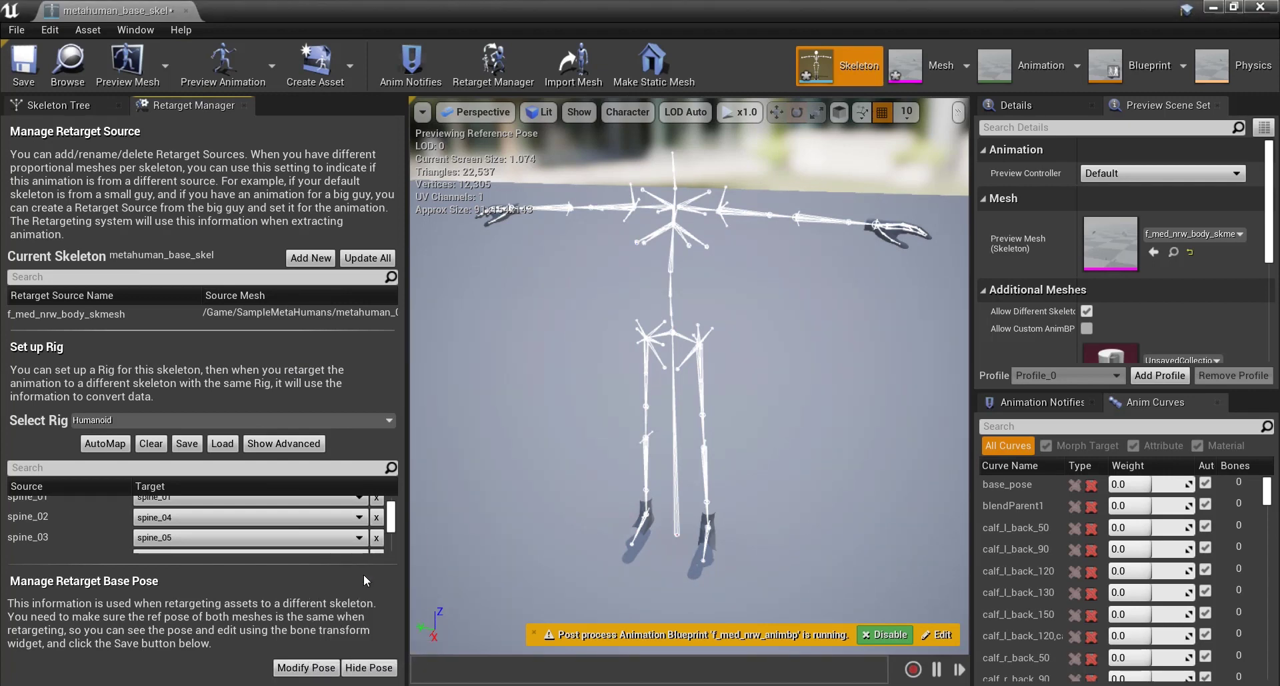
left_click(34, 77)
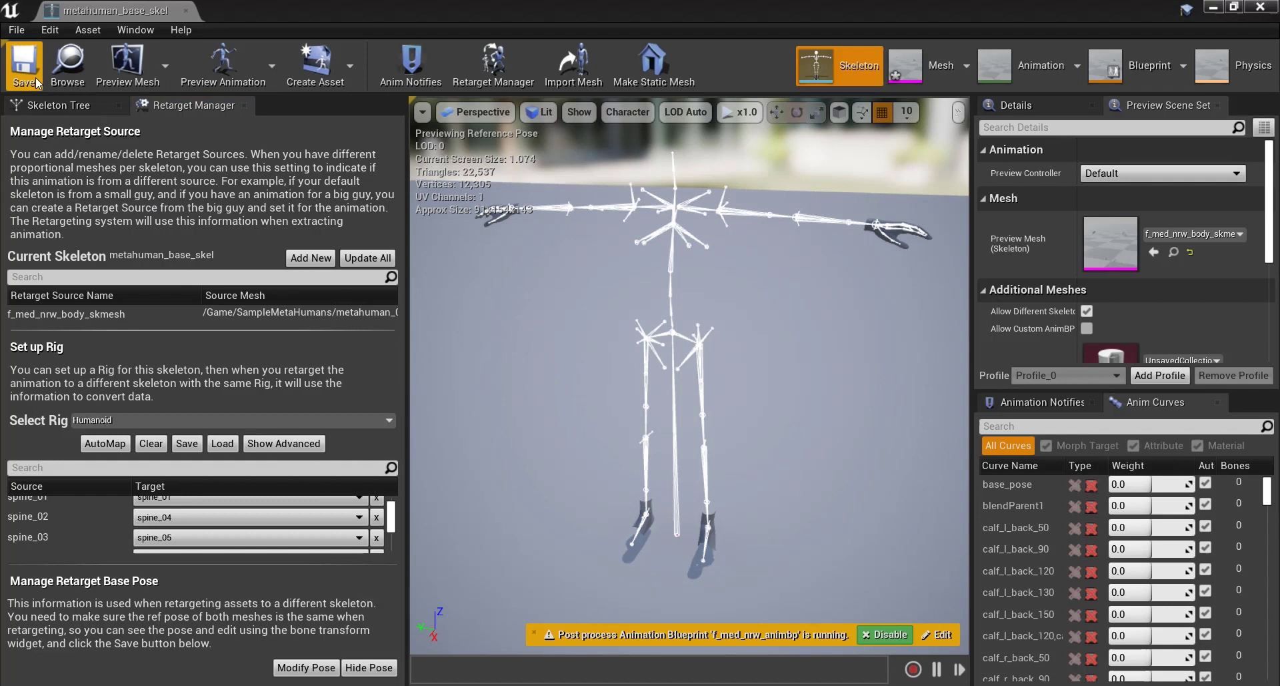
left_click(1254, 13)
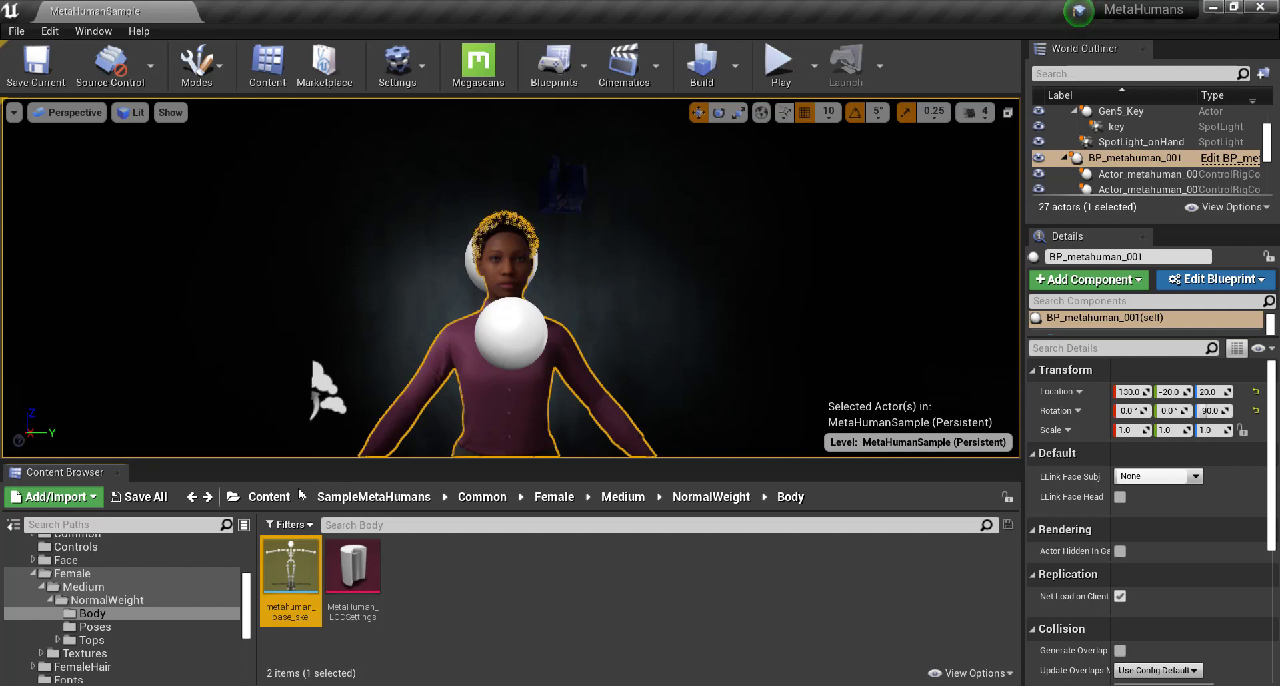
Step: Open MVN_Puppet_IMPORT_Skeleton from the MVN folder and assign it the Humanoid rig
left_click(257, 502)
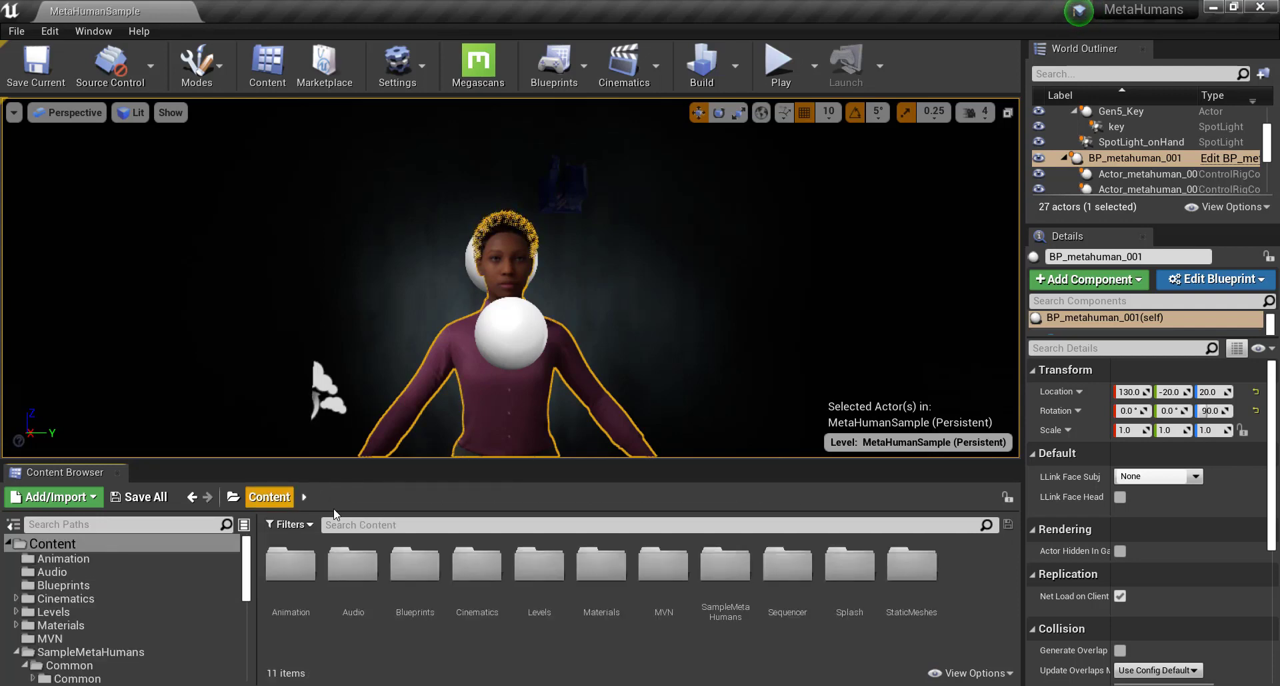
double_click(680, 575)
double_click(845, 564)
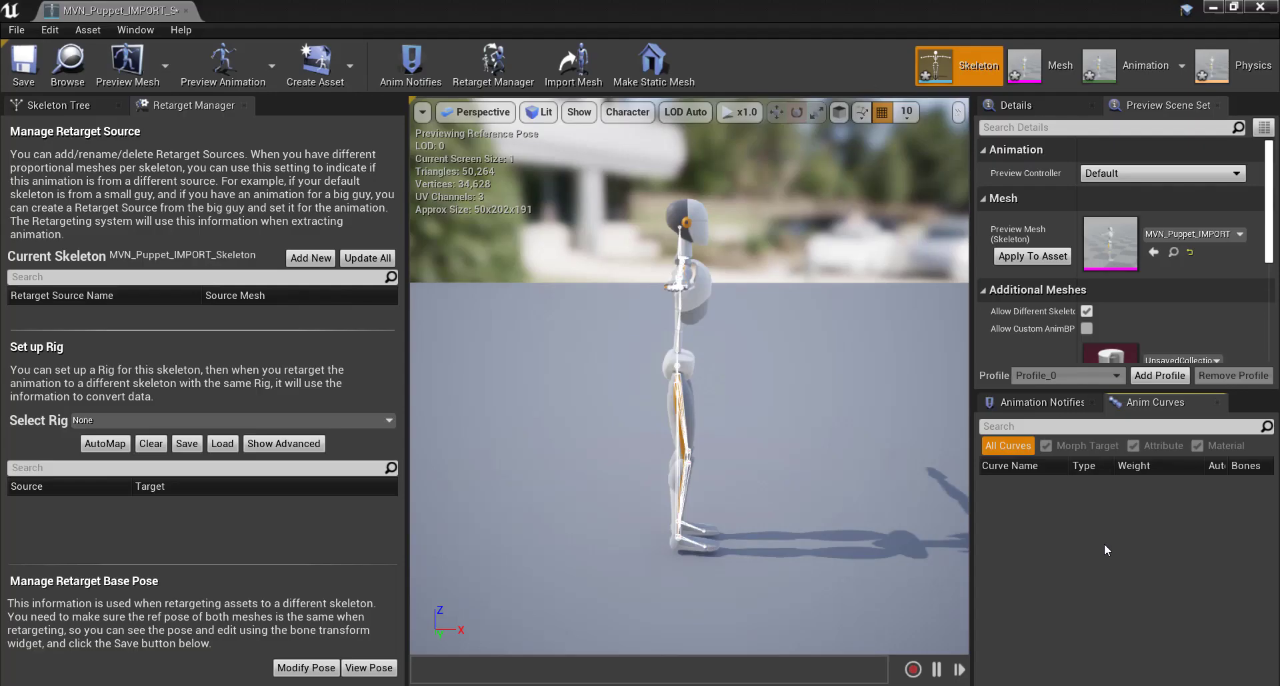
left_click(194, 418)
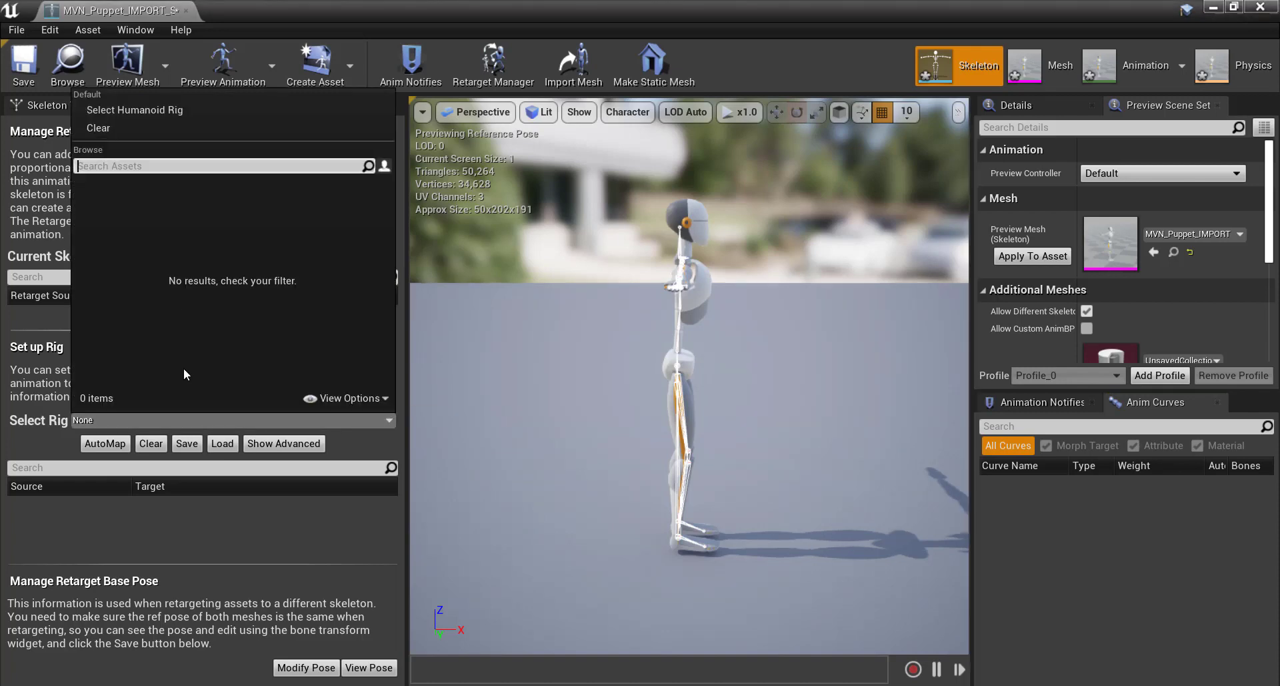
left_click(139, 111)
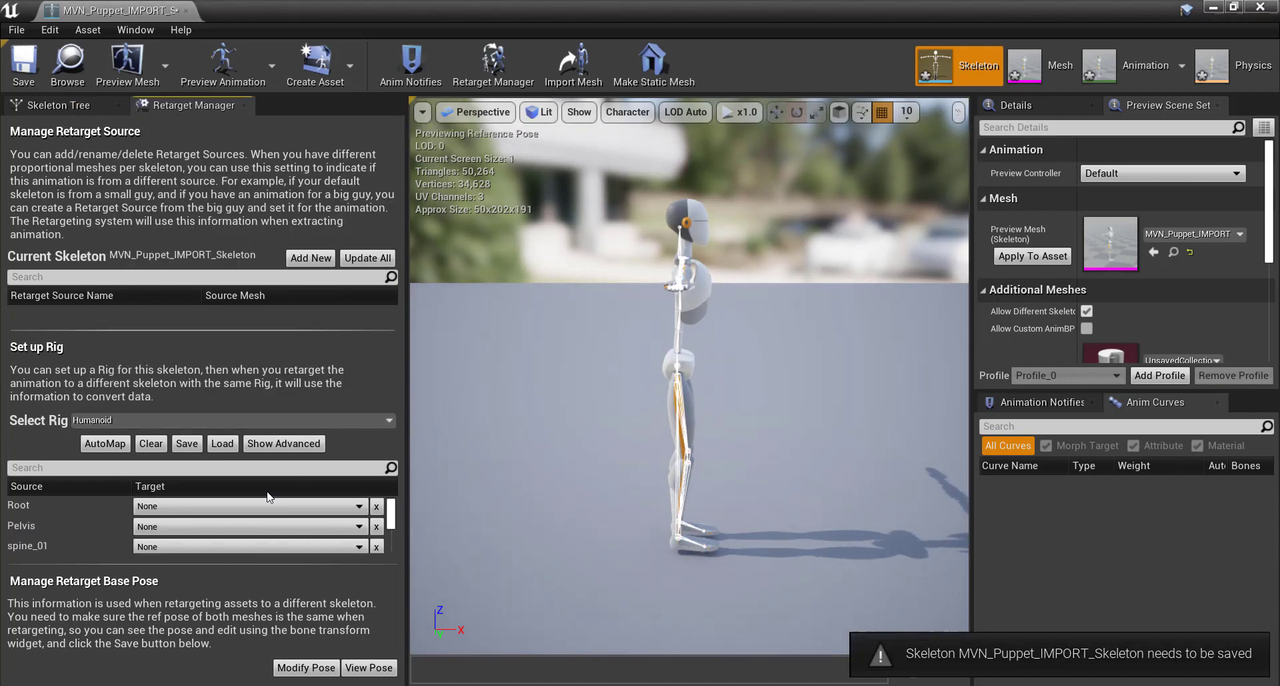
Step: Map Root to Reference and Pelvis to Hips, apply to the asset, and close the editor
left_click(270, 506)
left_click(222, 98)
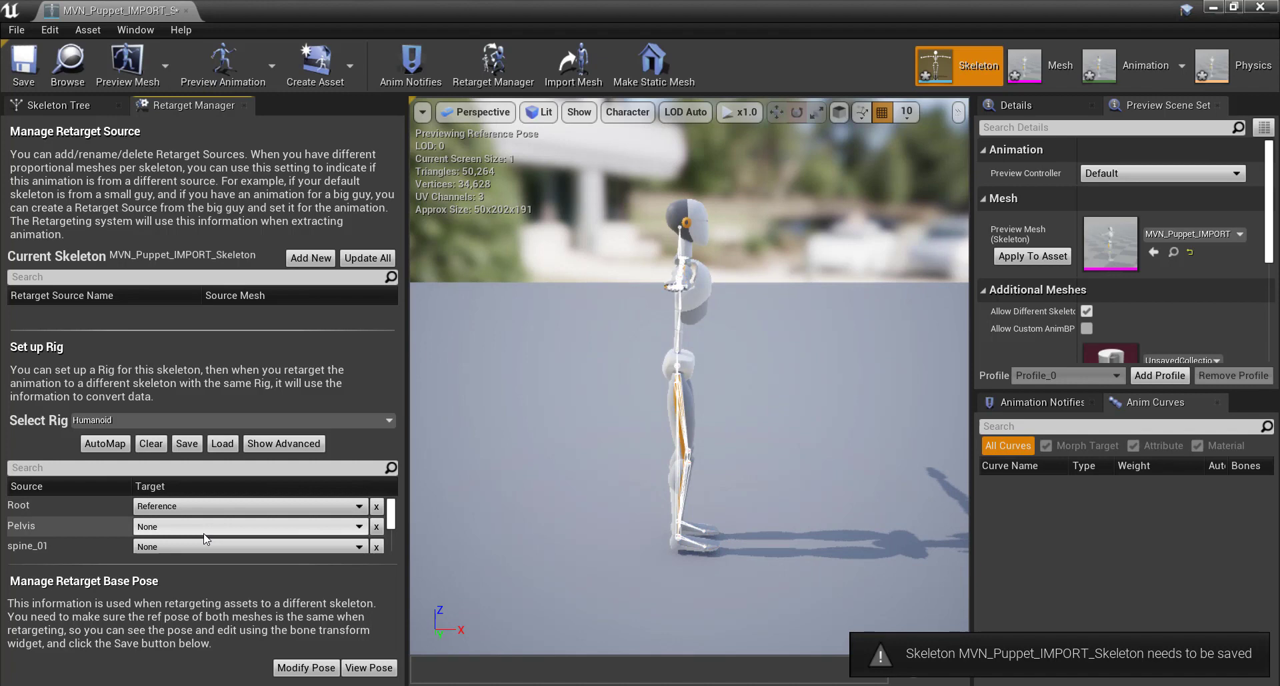
left_click(206, 538)
left_click(170, 134)
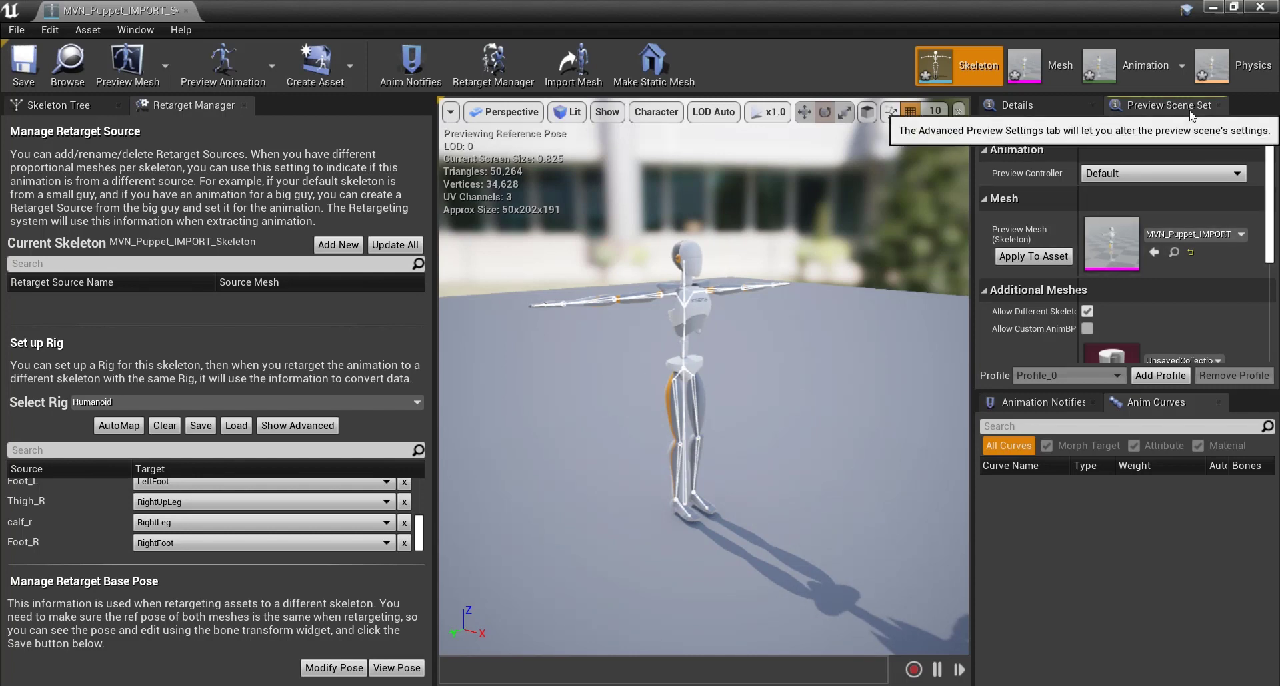
left_click(1047, 254)
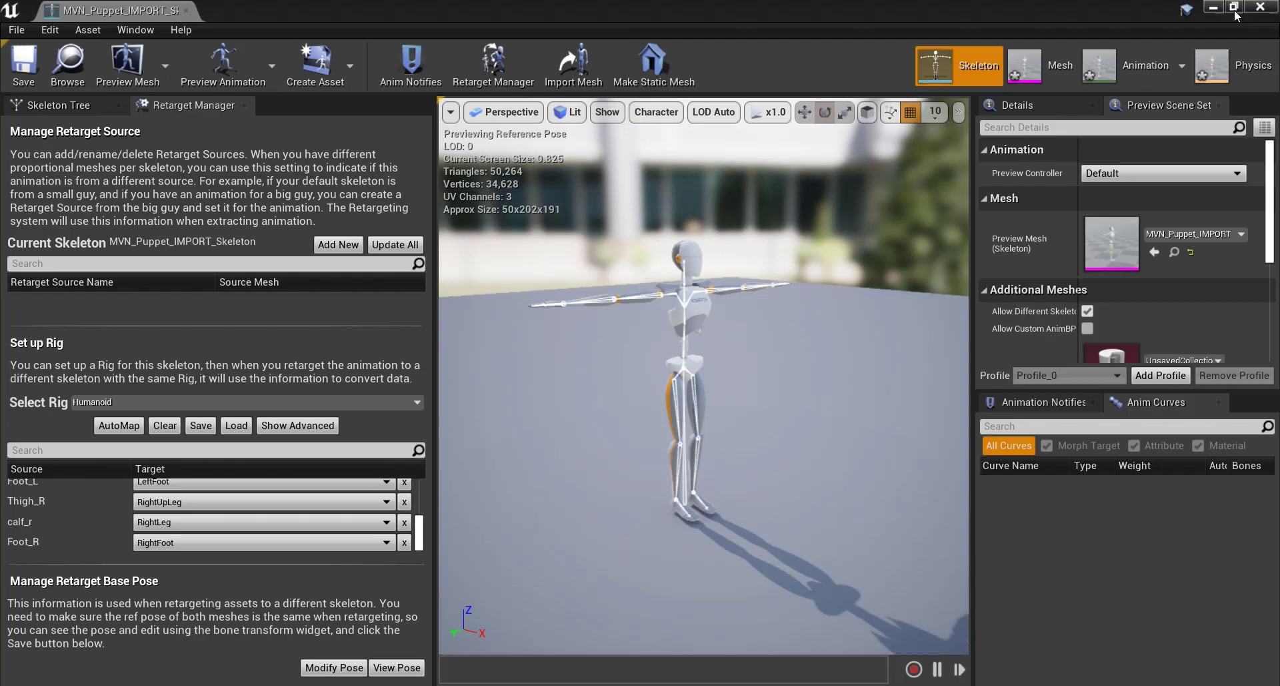
left_click(1261, 5)
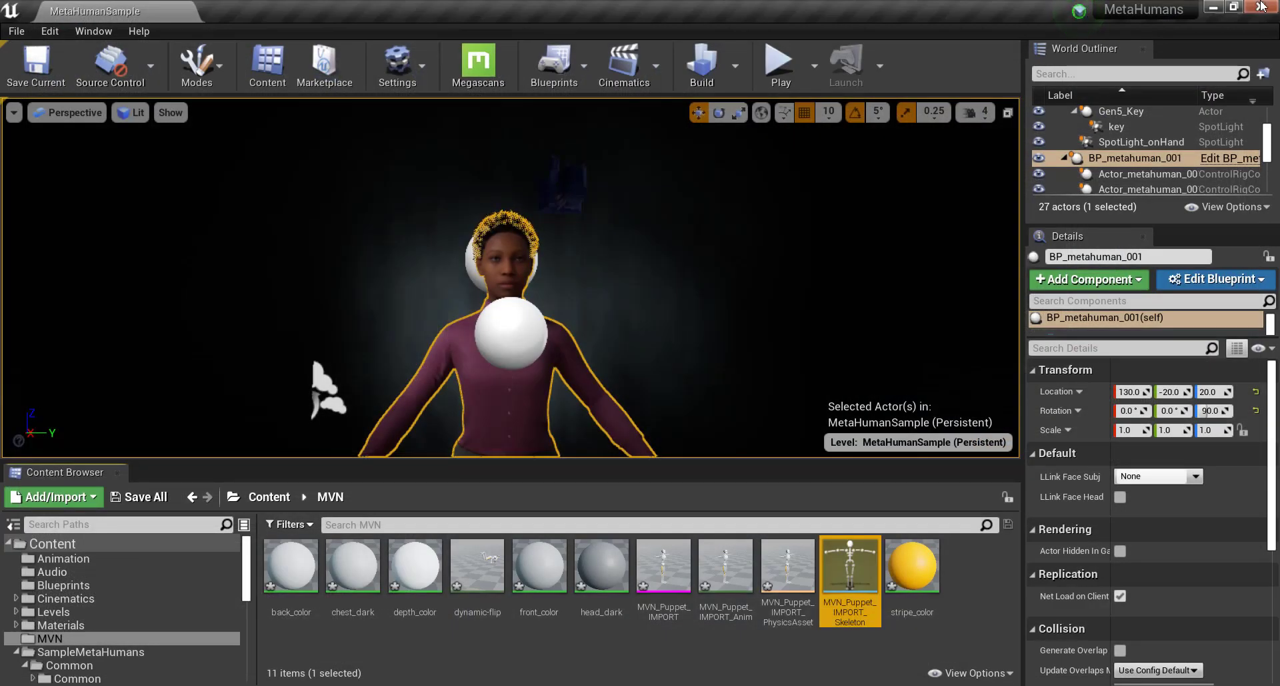
Step: Duplicate dynamic-flip and retarget the copy onto metahuman_base_skel via Duplicate Anim Assets and Retarget
right_click(500, 564)
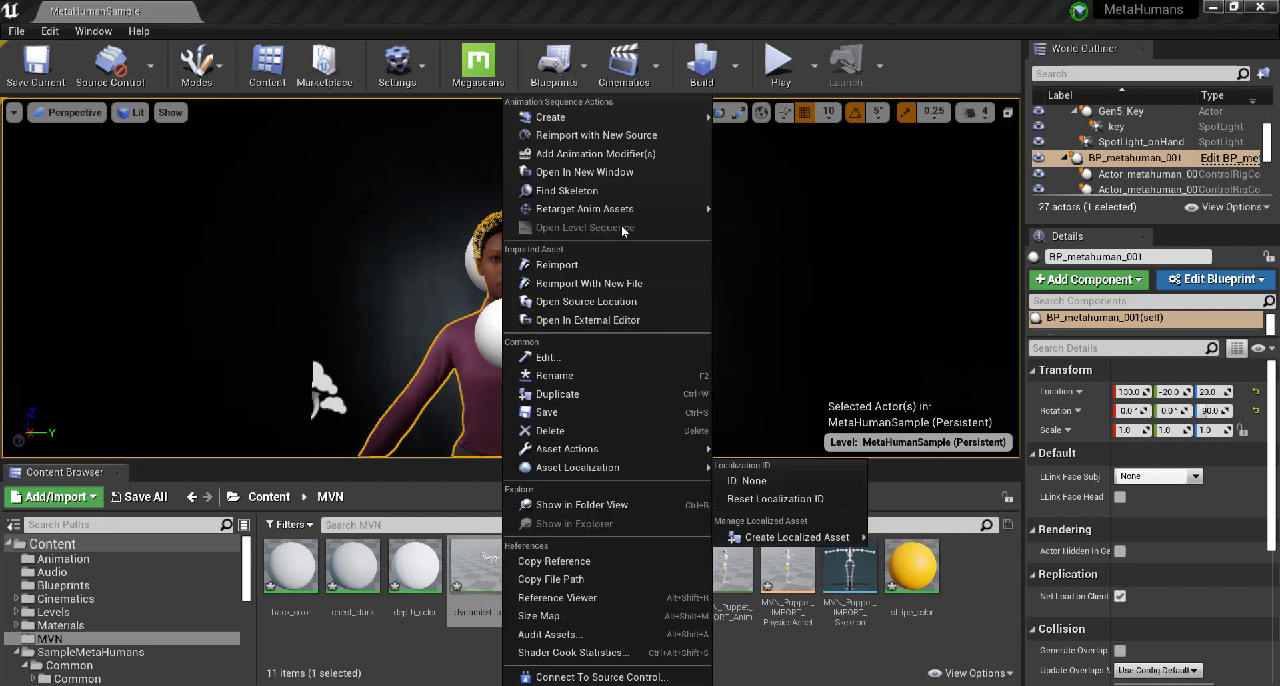
mouse_move(631, 210)
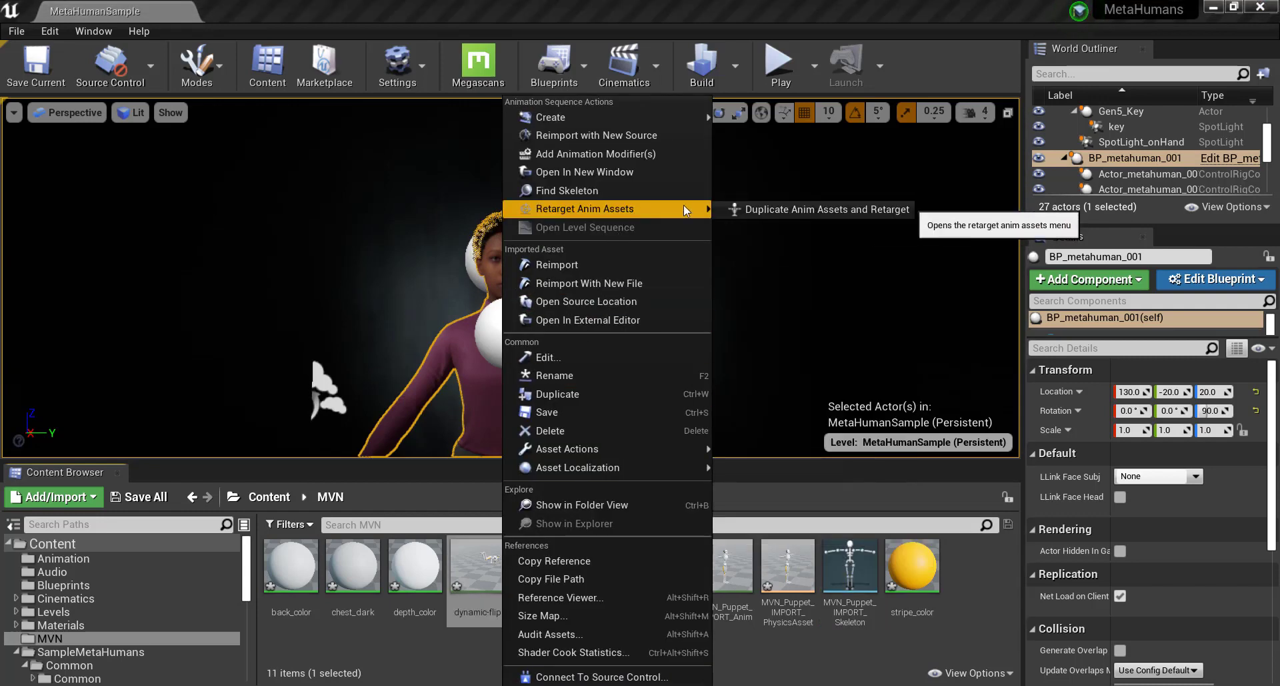
left_click(751, 211)
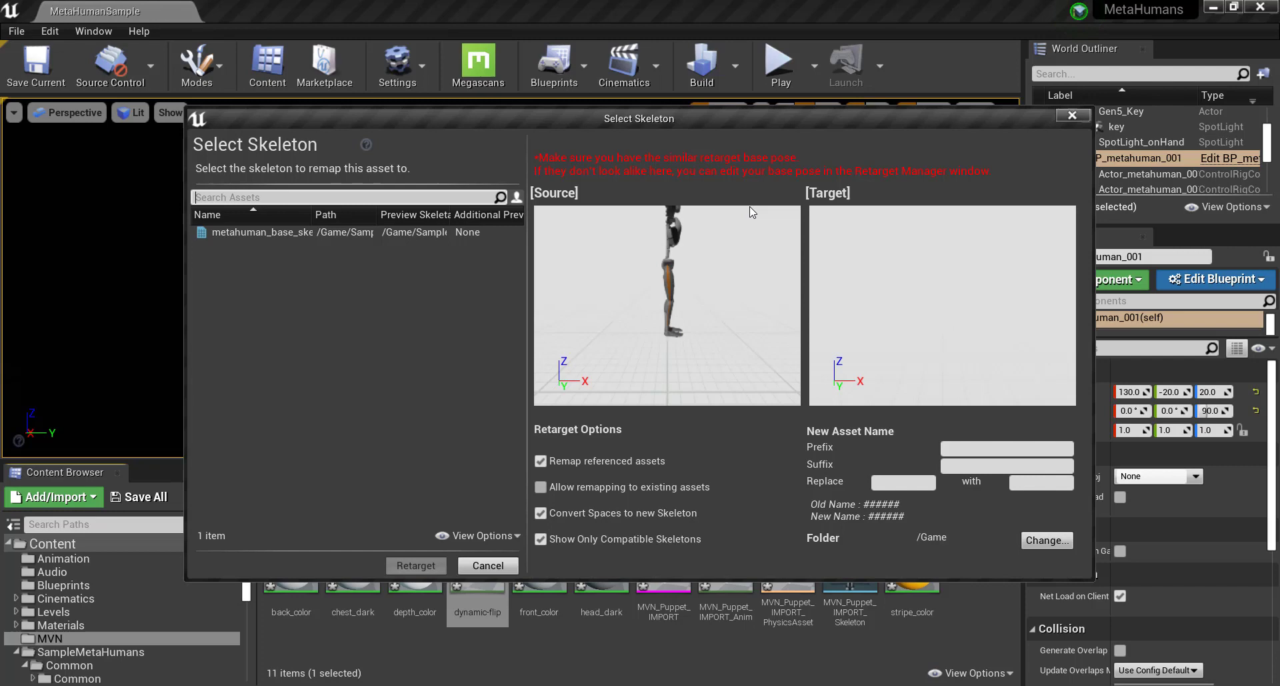
left_click(301, 231)
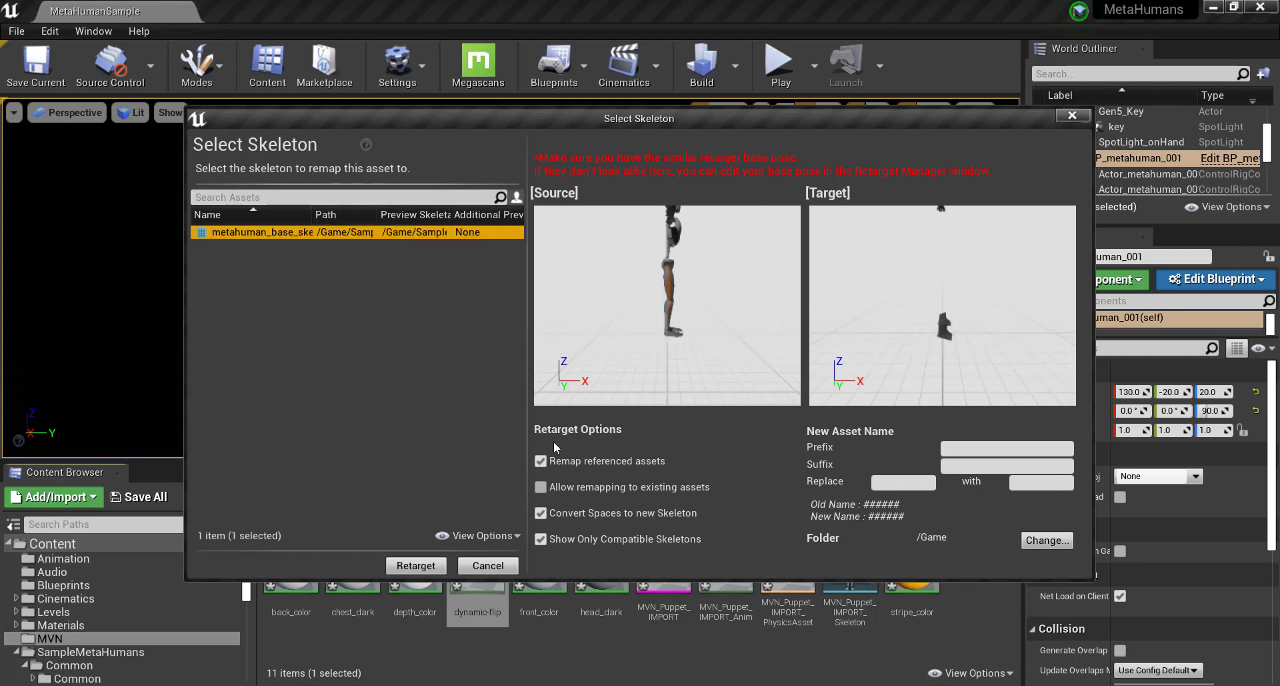
left_click(416, 566)
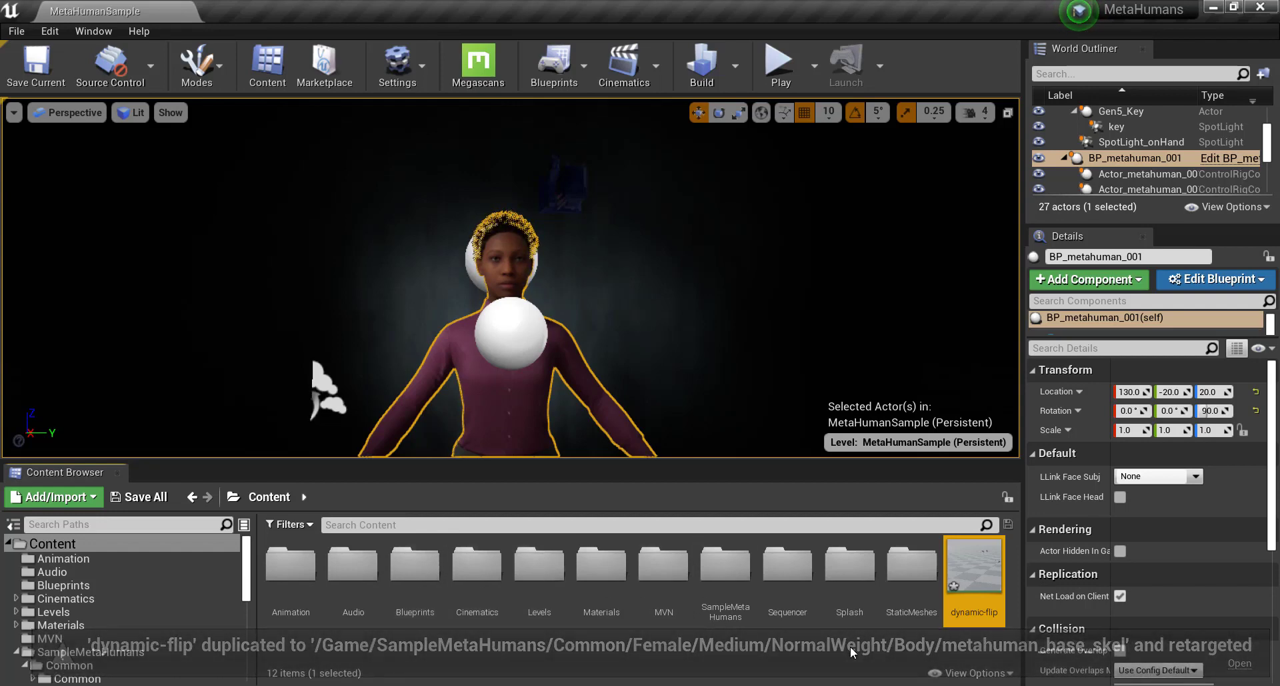
Step: Preview the retargeted dynamic-flip animation, then start a new level from the File menu
double_click(959, 582)
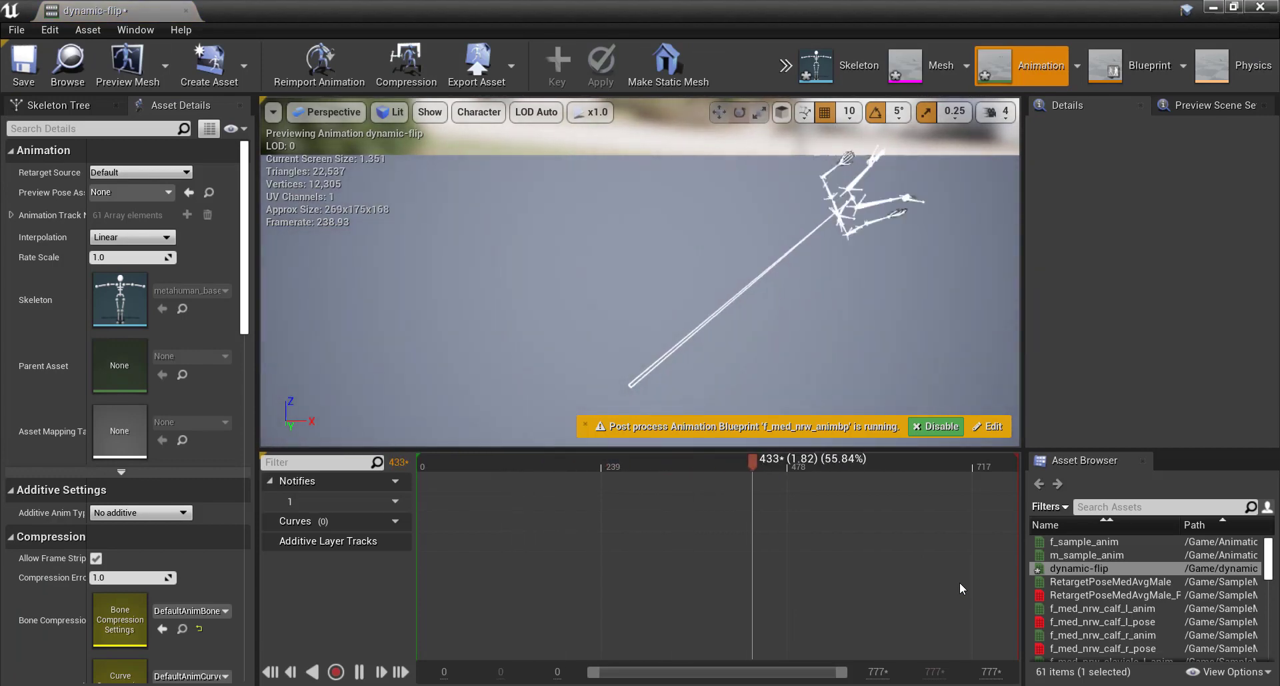
left_click(1253, 9)
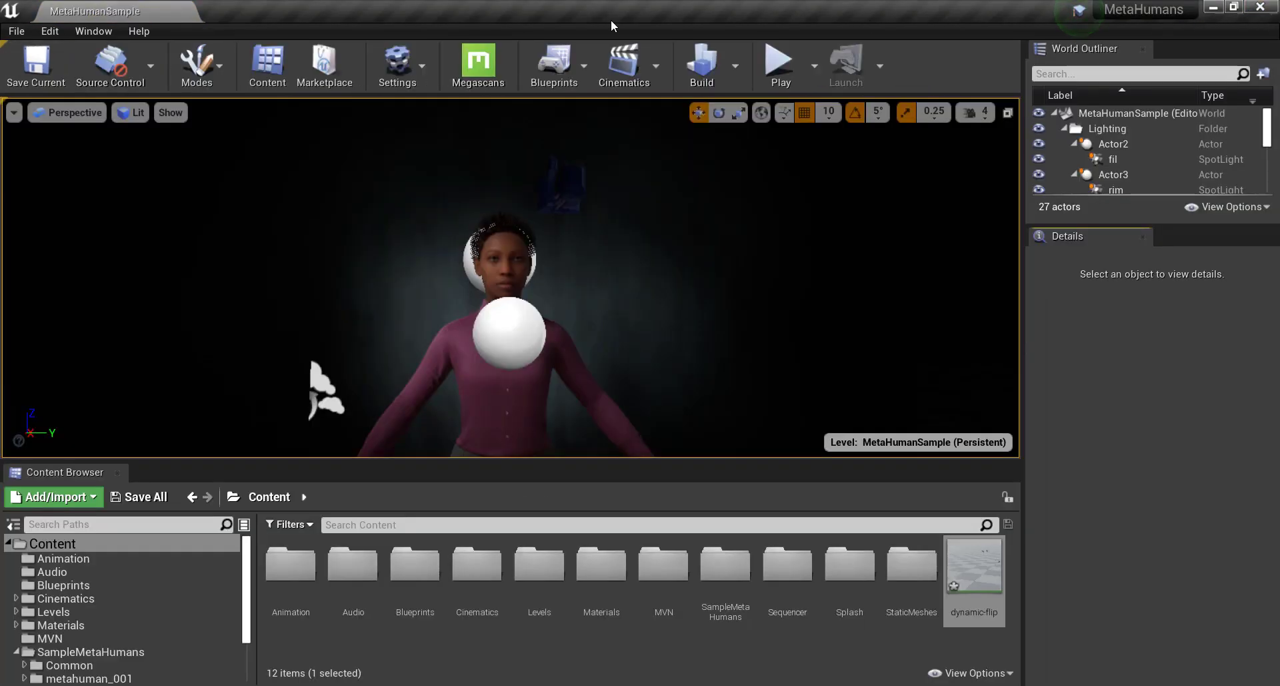
left_click(18, 31)
Step: Create a Default-template level and place BP_metahuman_001 from SampleMetaHumans/metahuman_001 on its floor
left_click(30, 55)
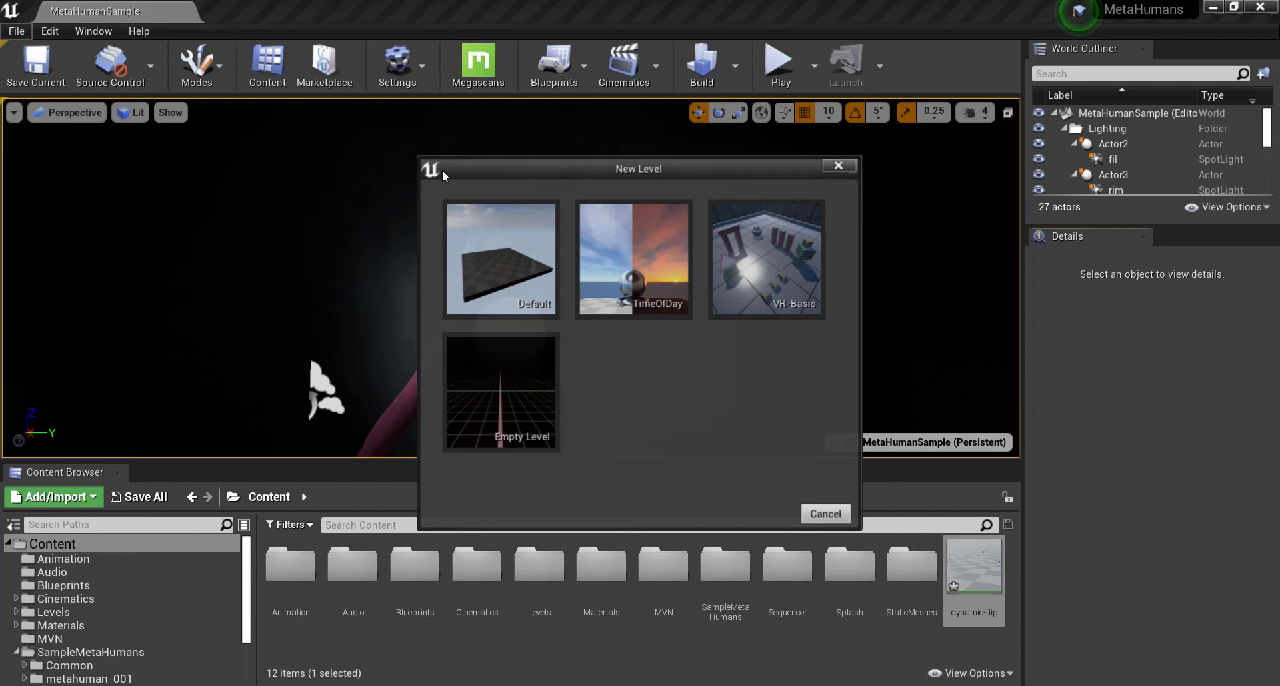
left_click(494, 227)
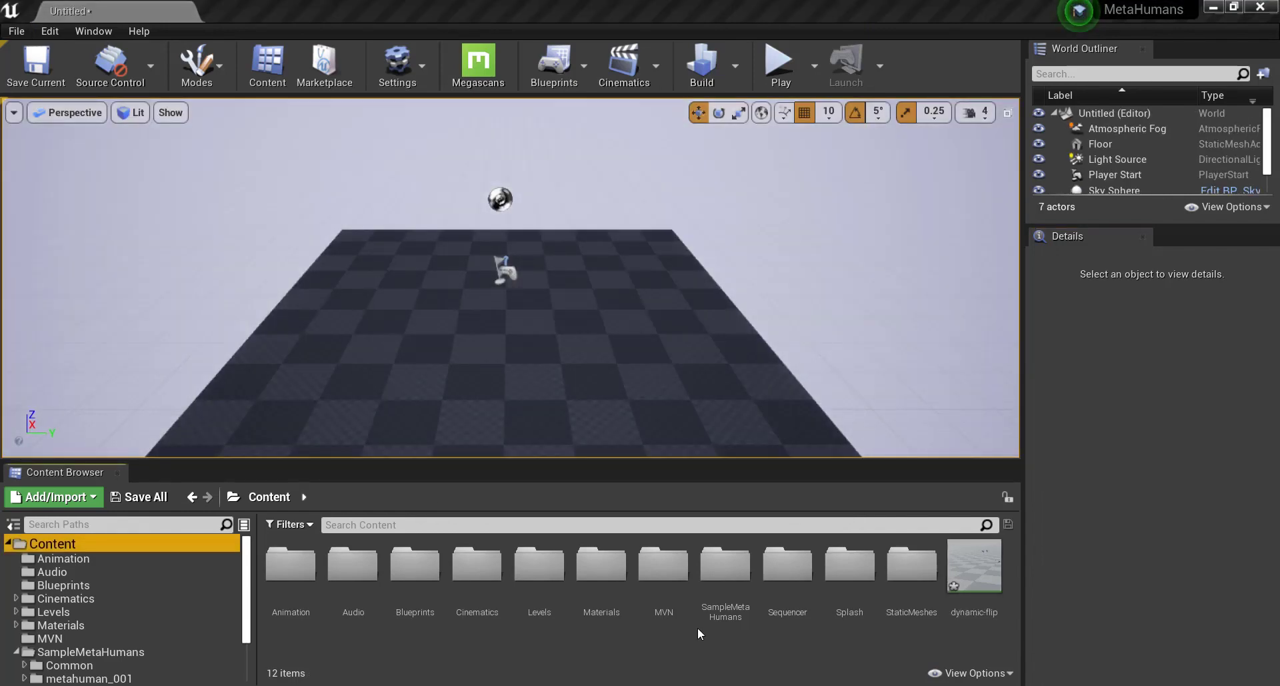
double_click(720, 582)
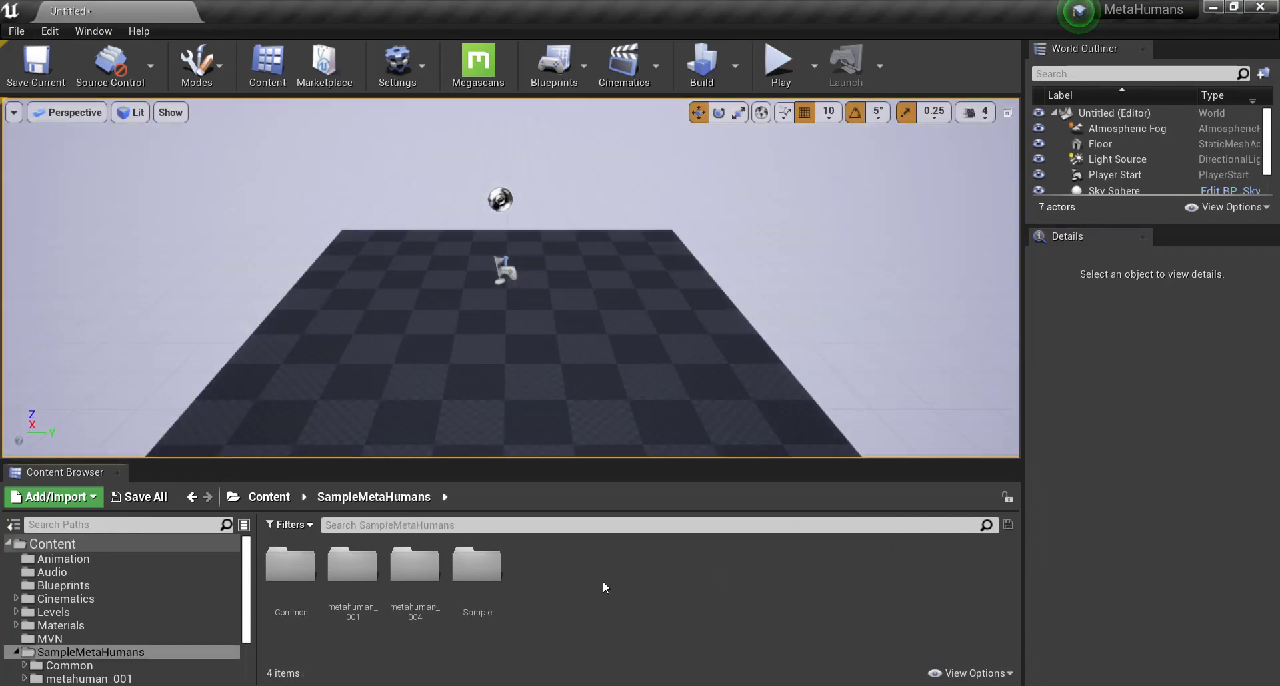
double_click(353, 566)
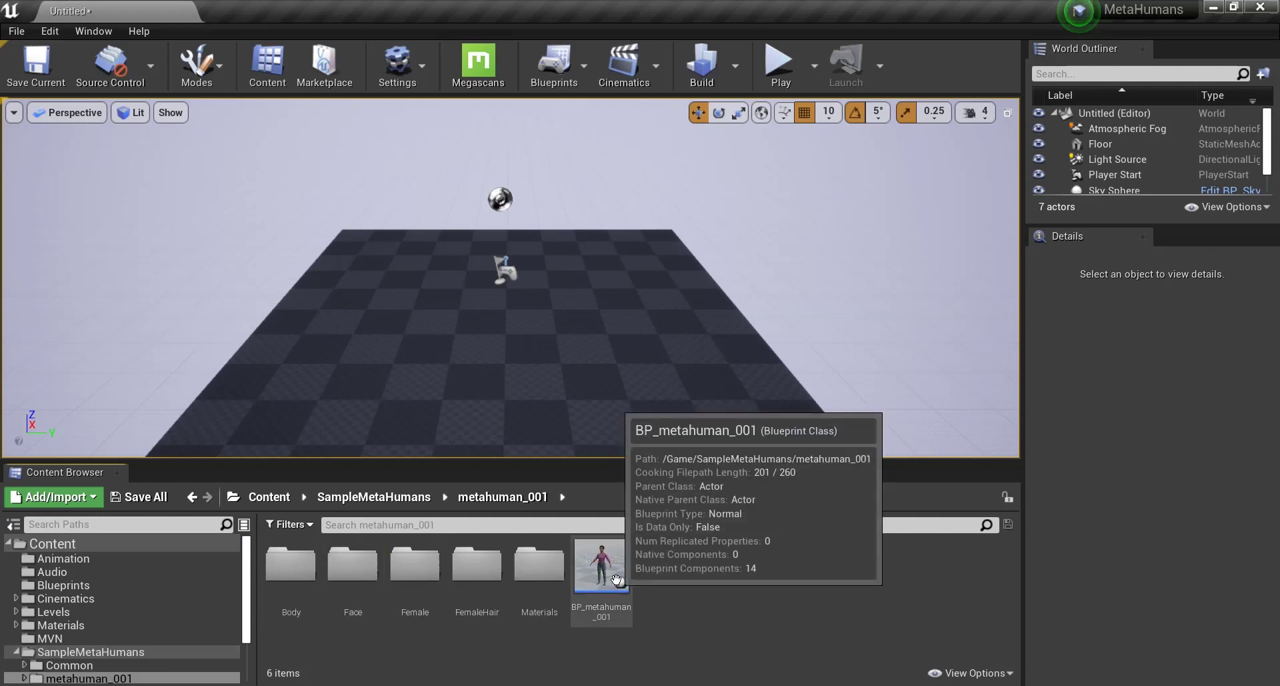
left_click_drag(601, 567, 589, 249)
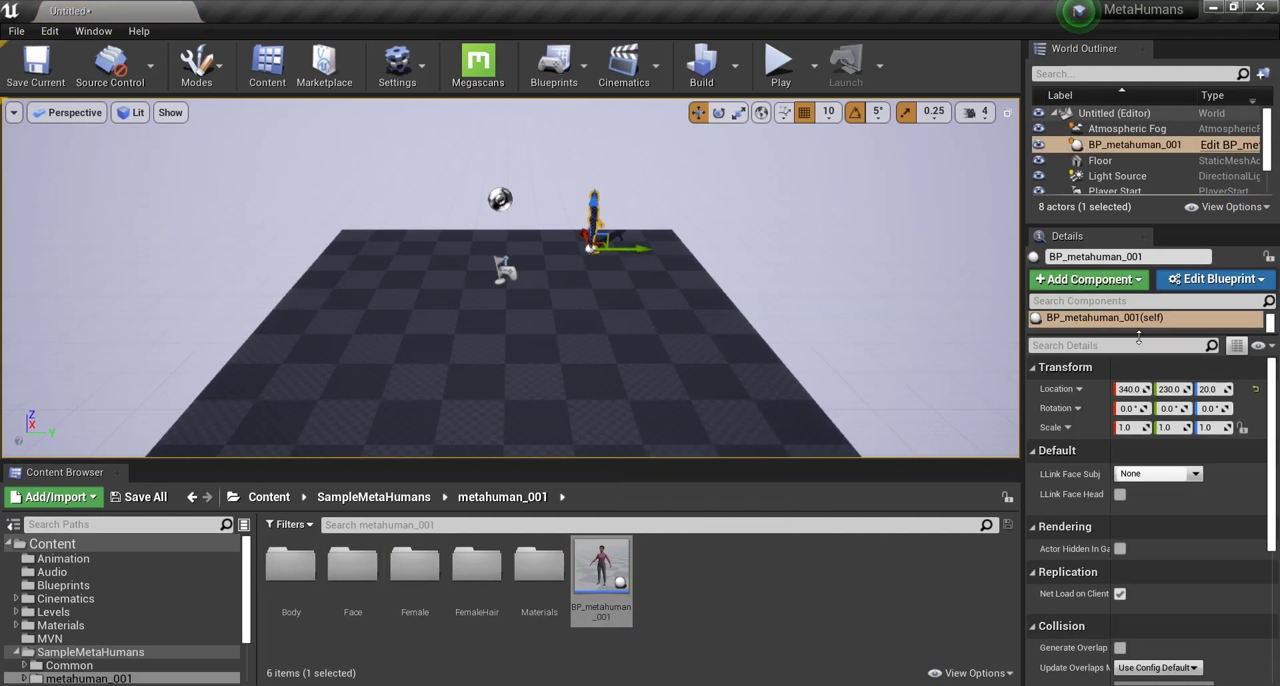
left_click_drag(1143, 352, 1142, 428)
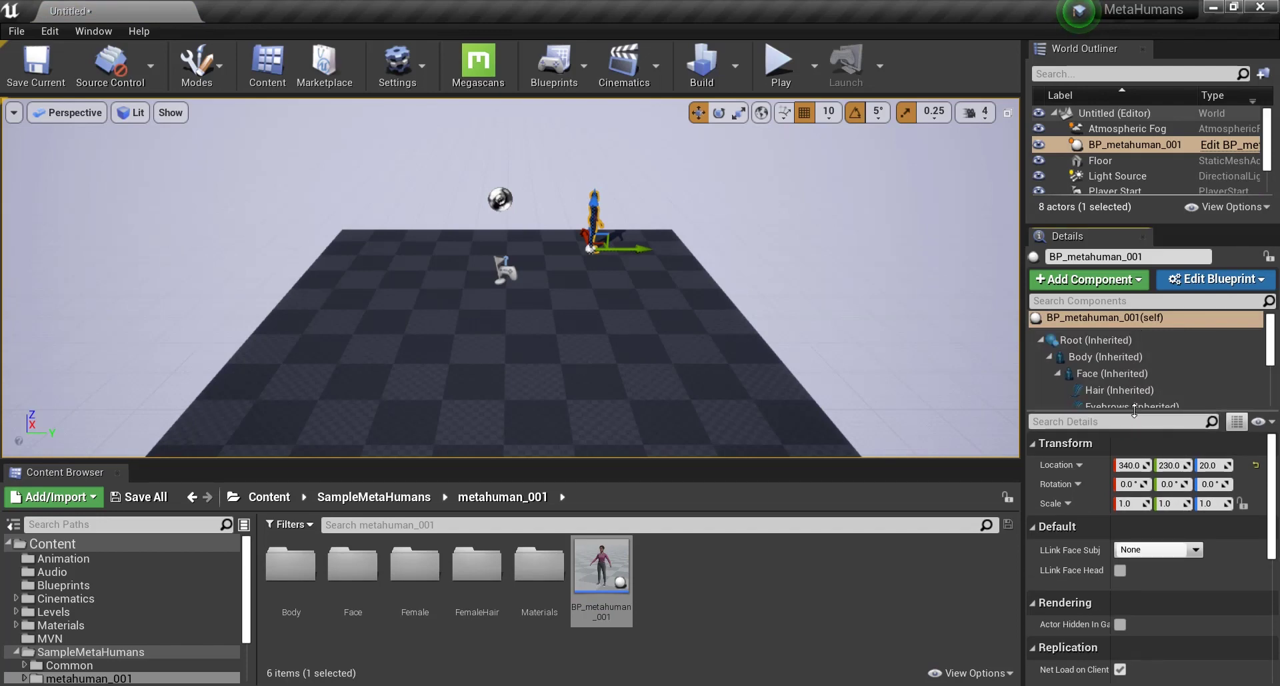
Step: Make the Body component play the dynamic-flip animation asset and run the level in Play mode
left_click(1120, 365)
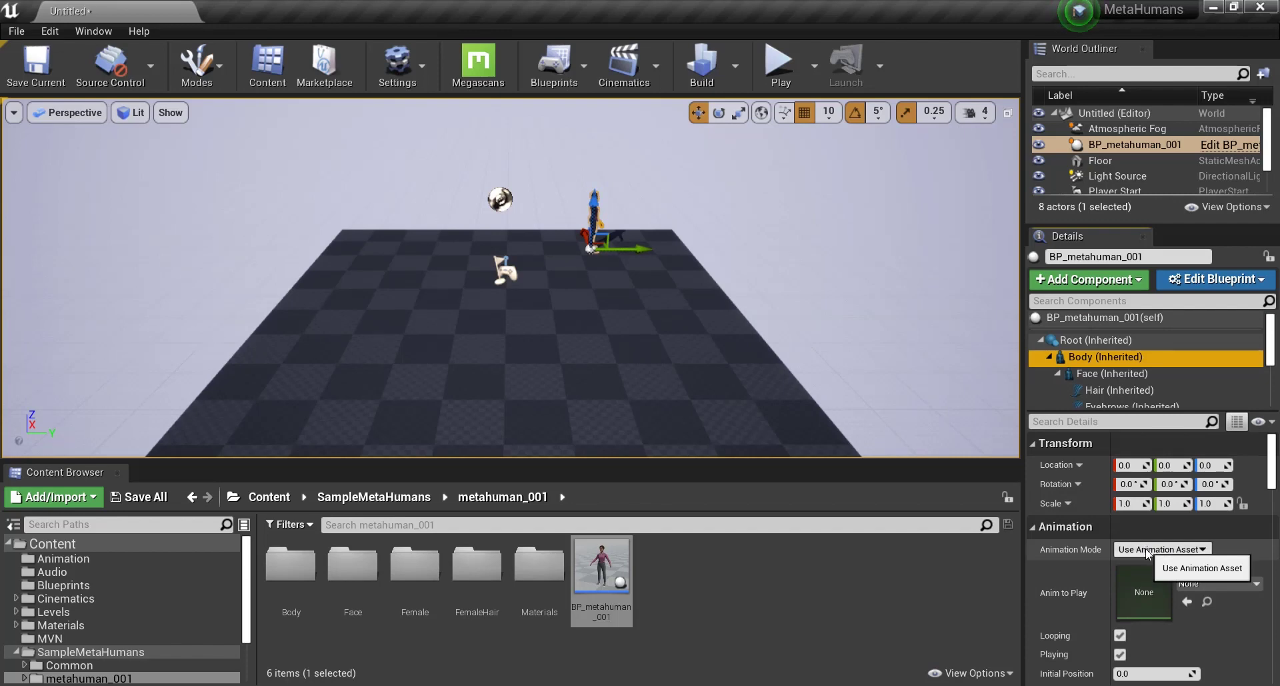
left_click(1218, 583)
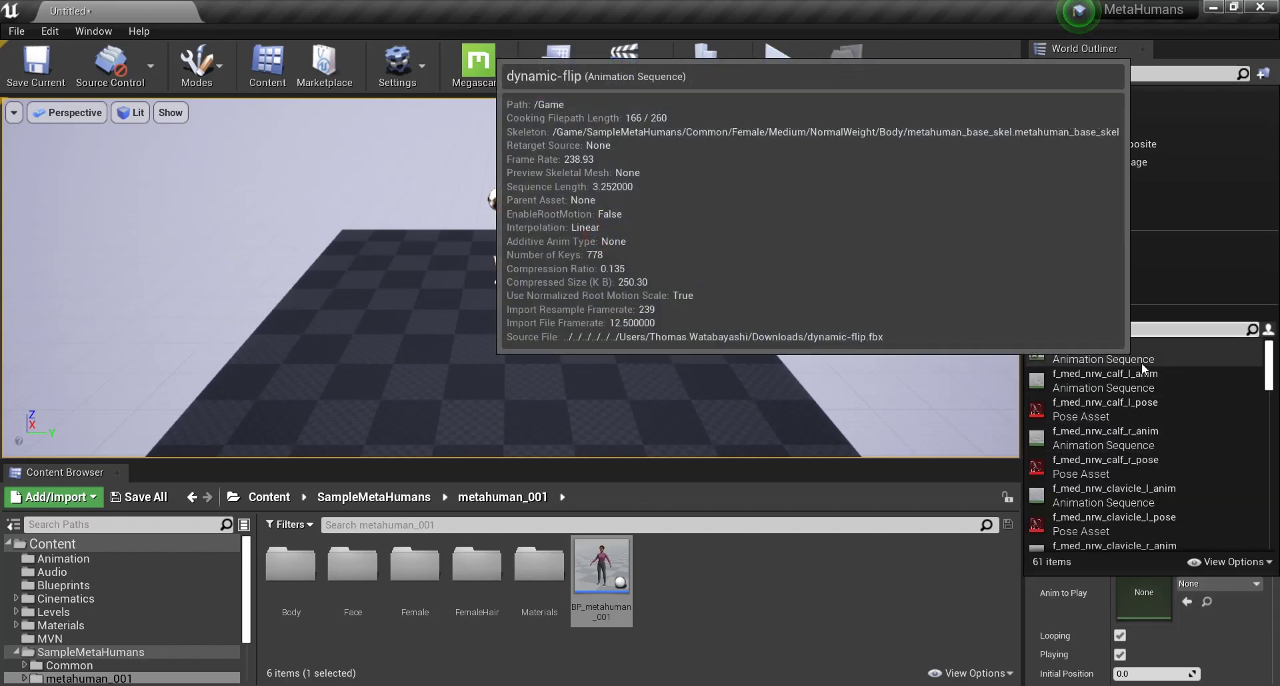
left_click(1142, 364)
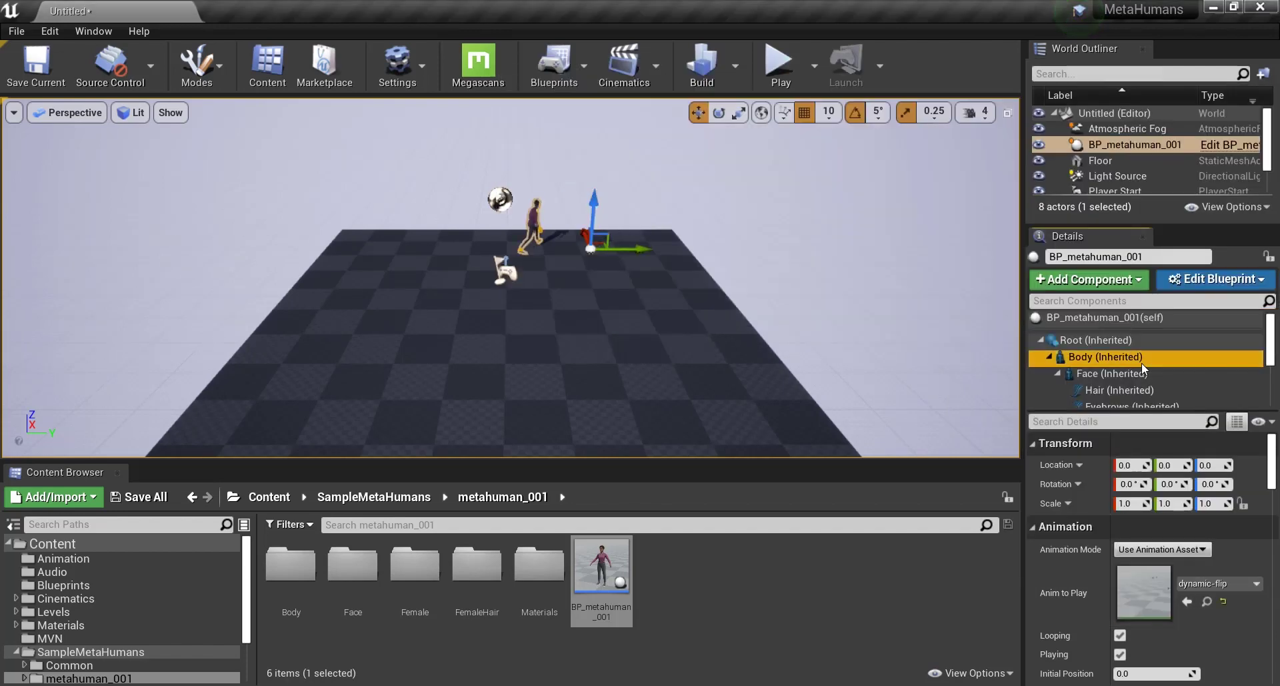
left_click(780, 78)
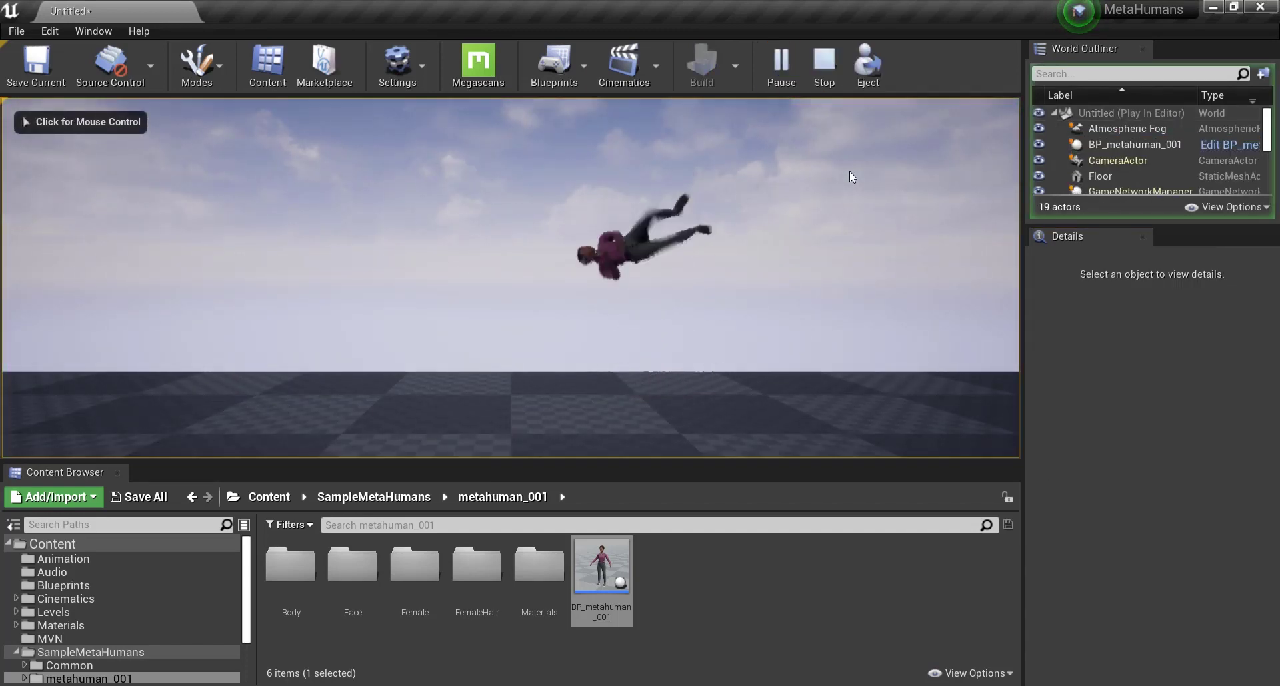